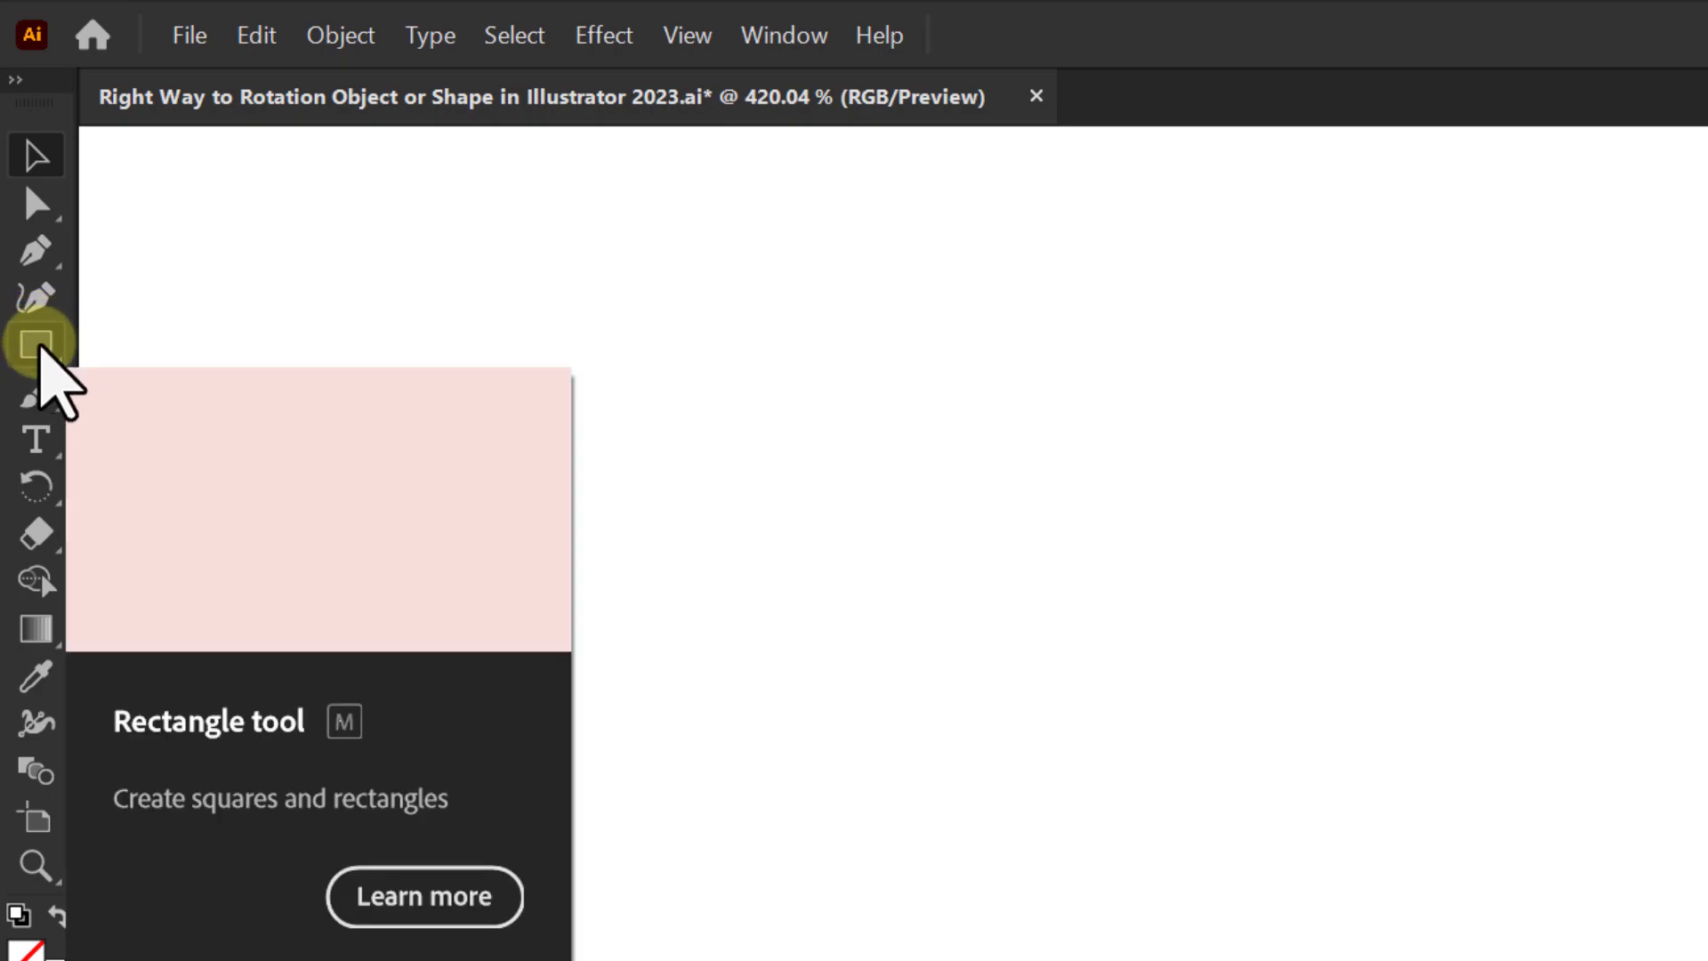
# Step: Draw a perfect circle about 27 pt wide with the Ellipse Tool
pyautogui.click(50, 349)
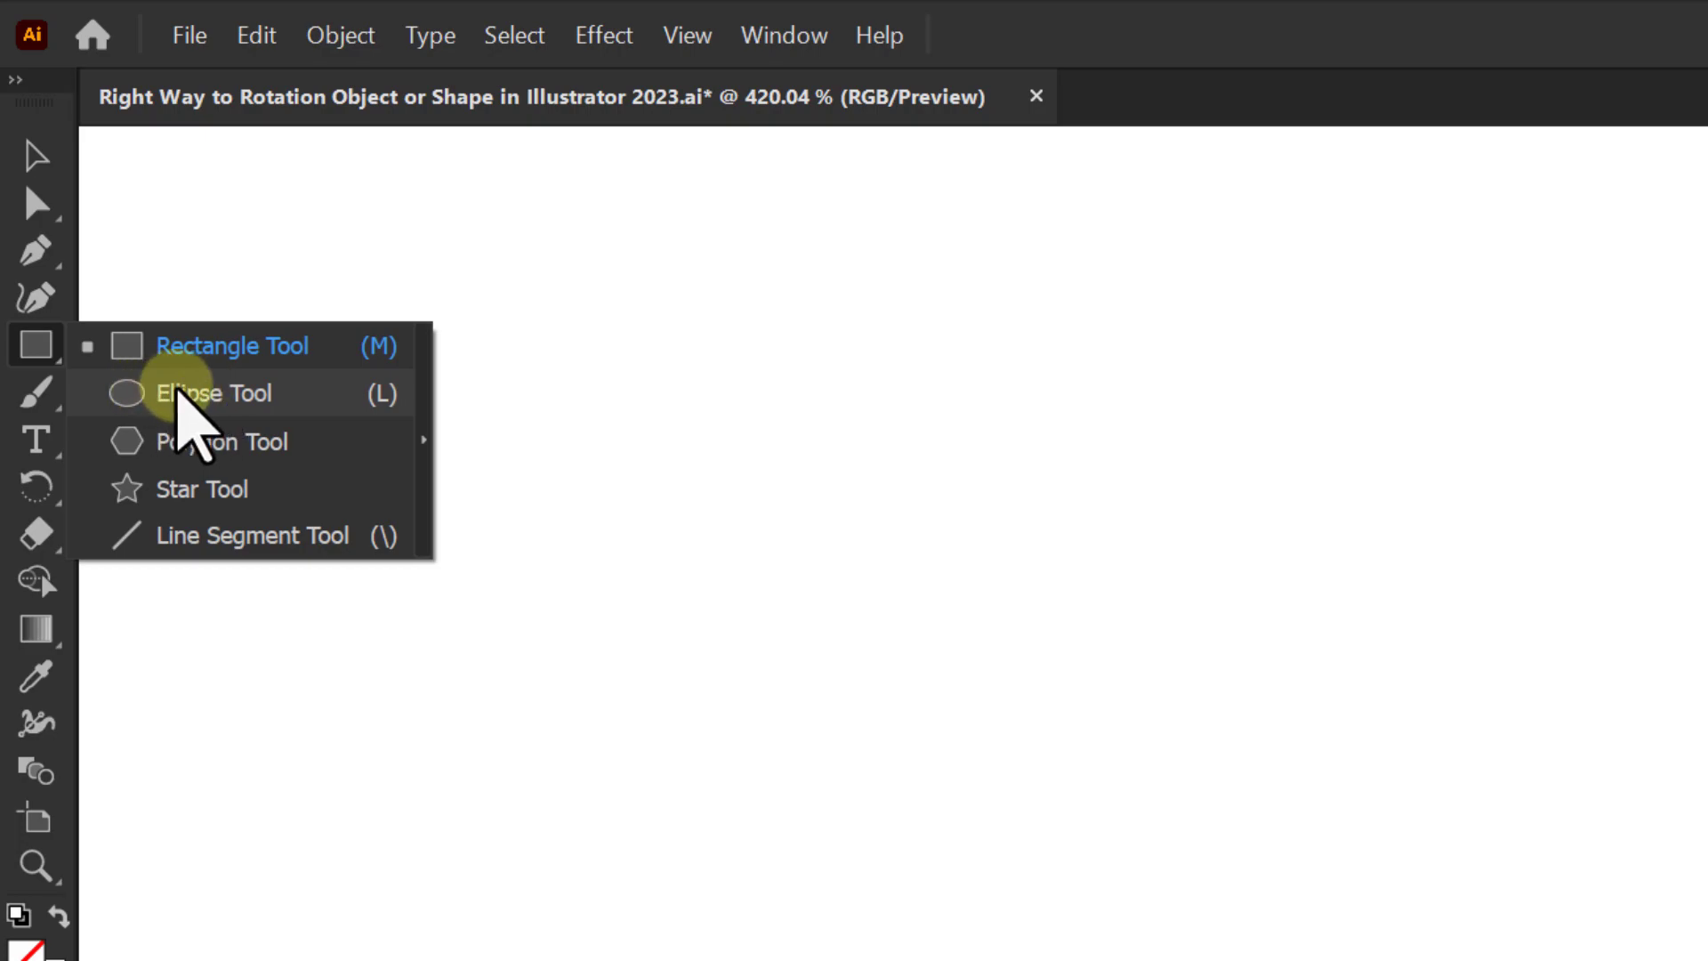
pyautogui.click(180, 393)
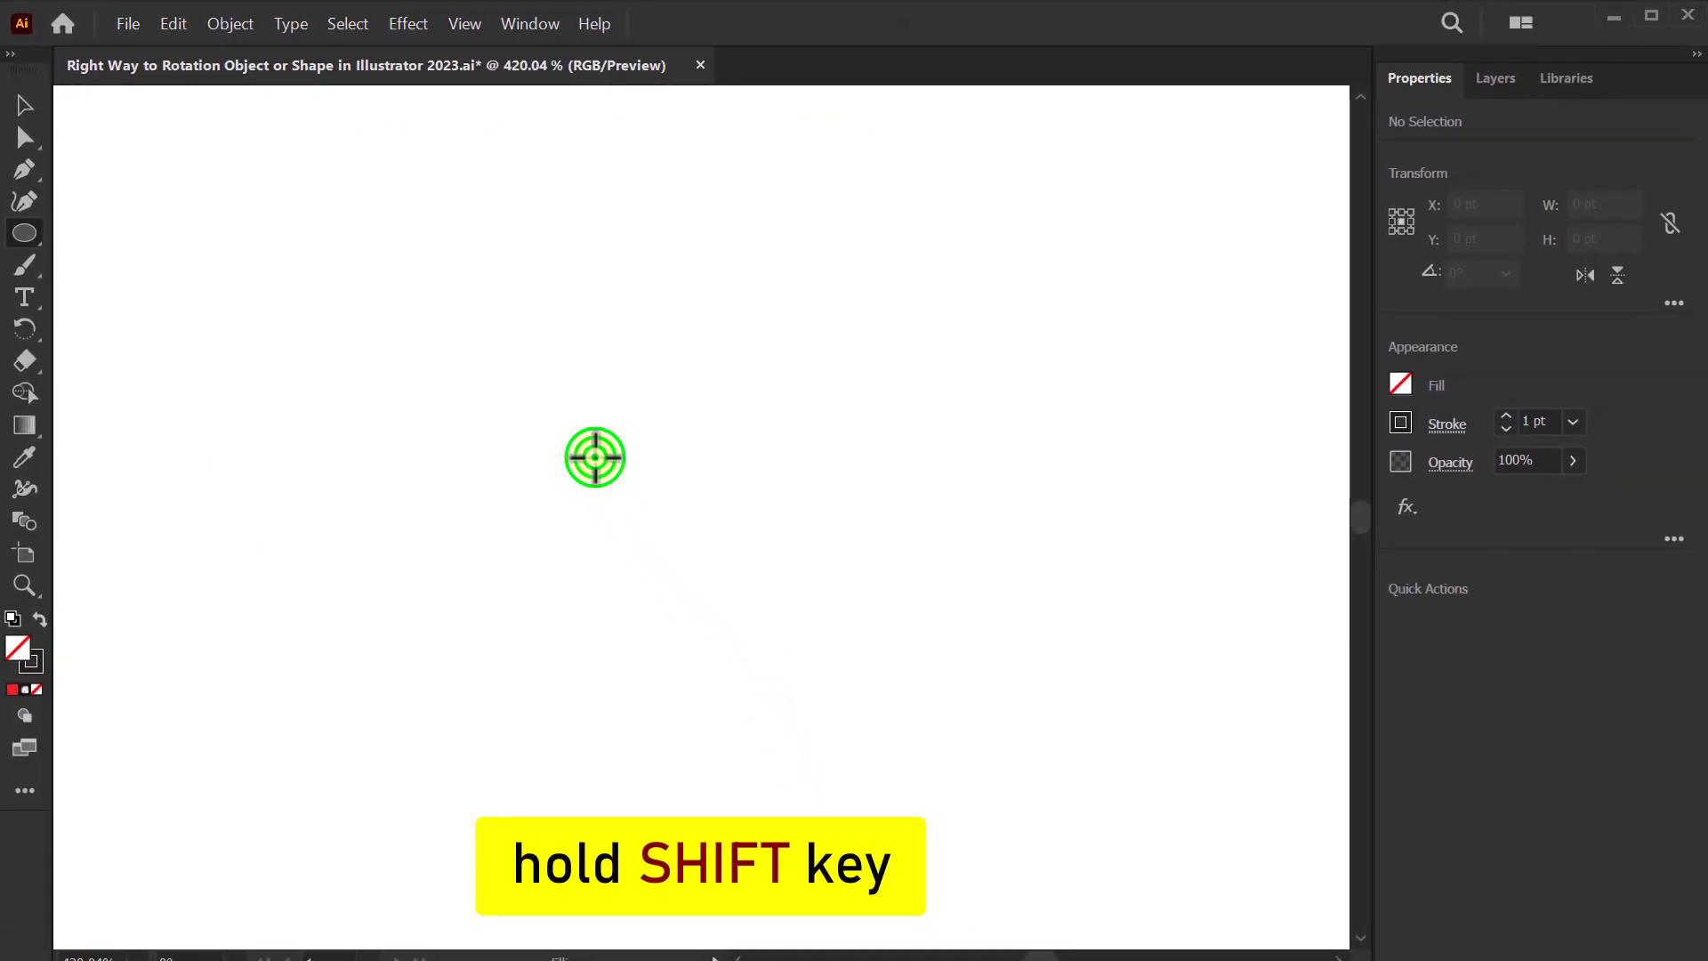
pyautogui.moveTo(595, 458); pyautogui.dragTo(739, 600)
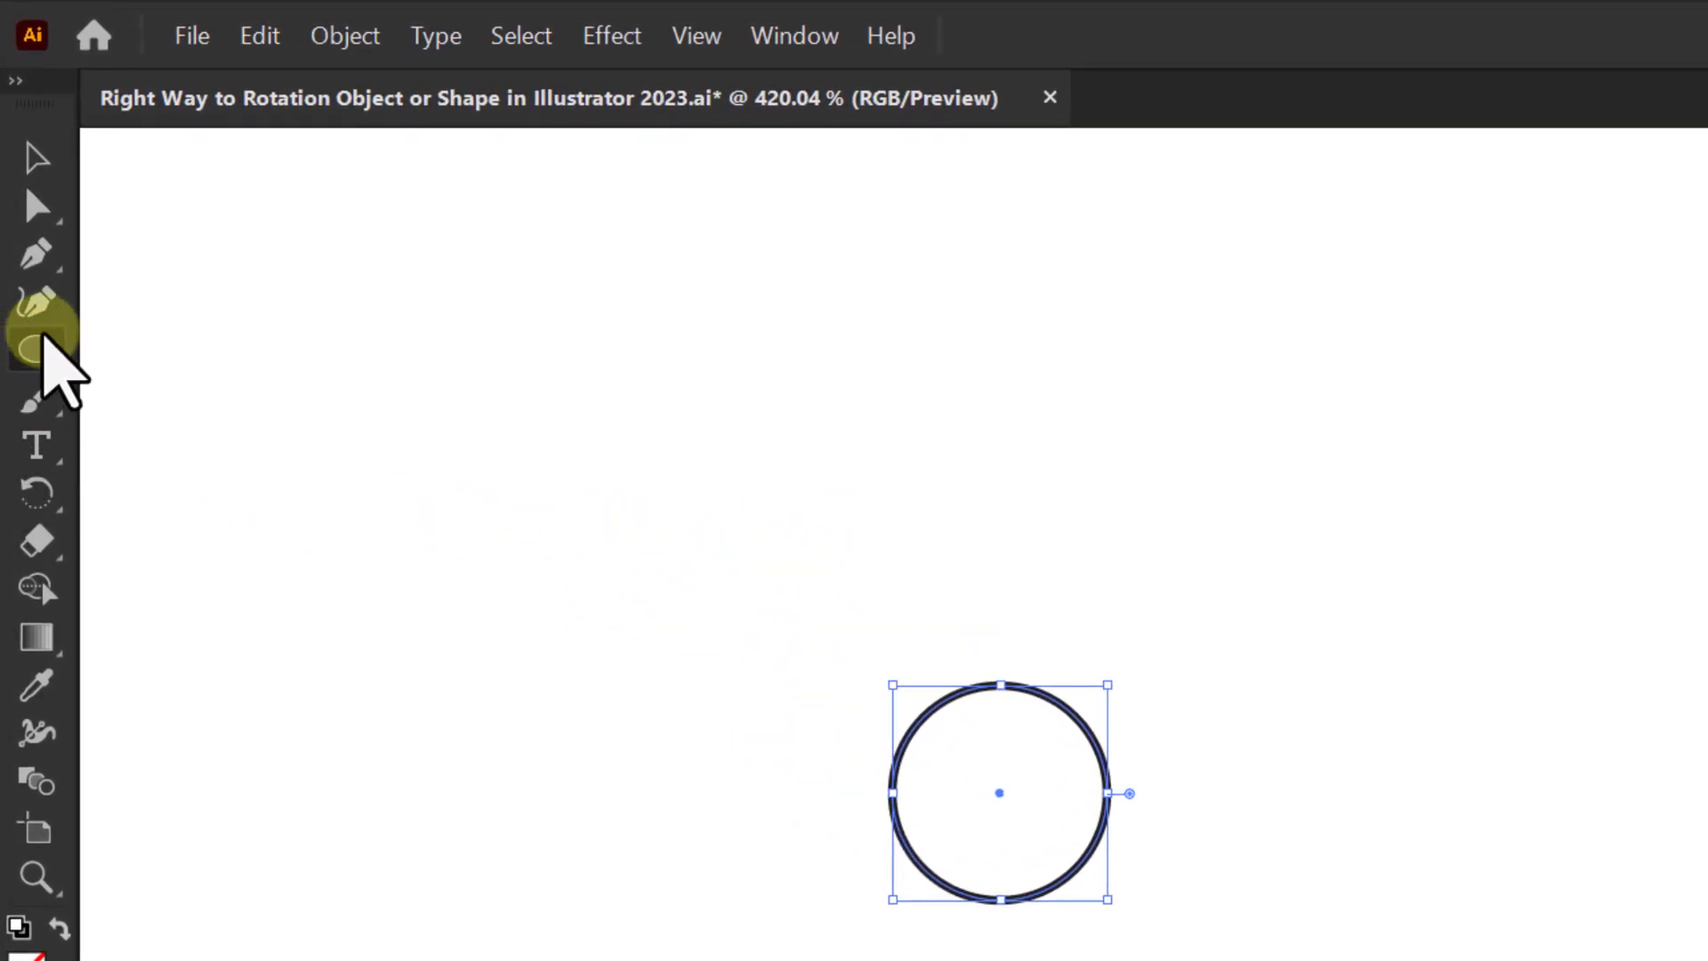
# Step: Draw a five-pointed star about 14 by 13 pt above the circle
pyautogui.click(50, 341)
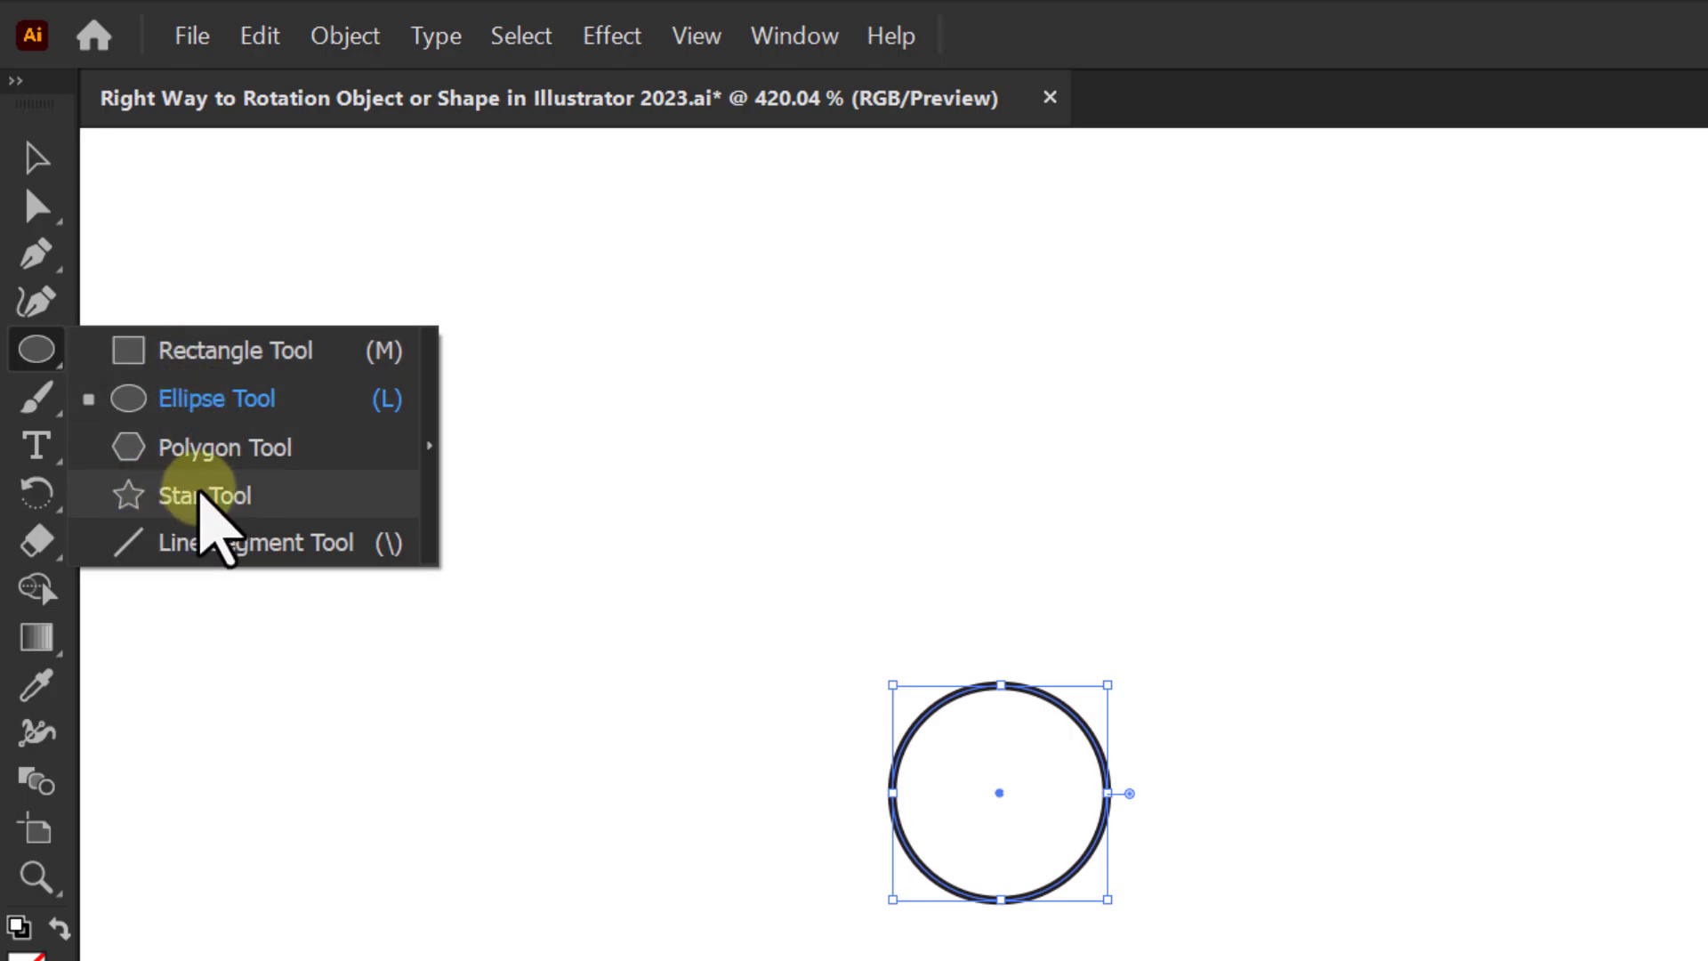
pyautogui.click(174, 493)
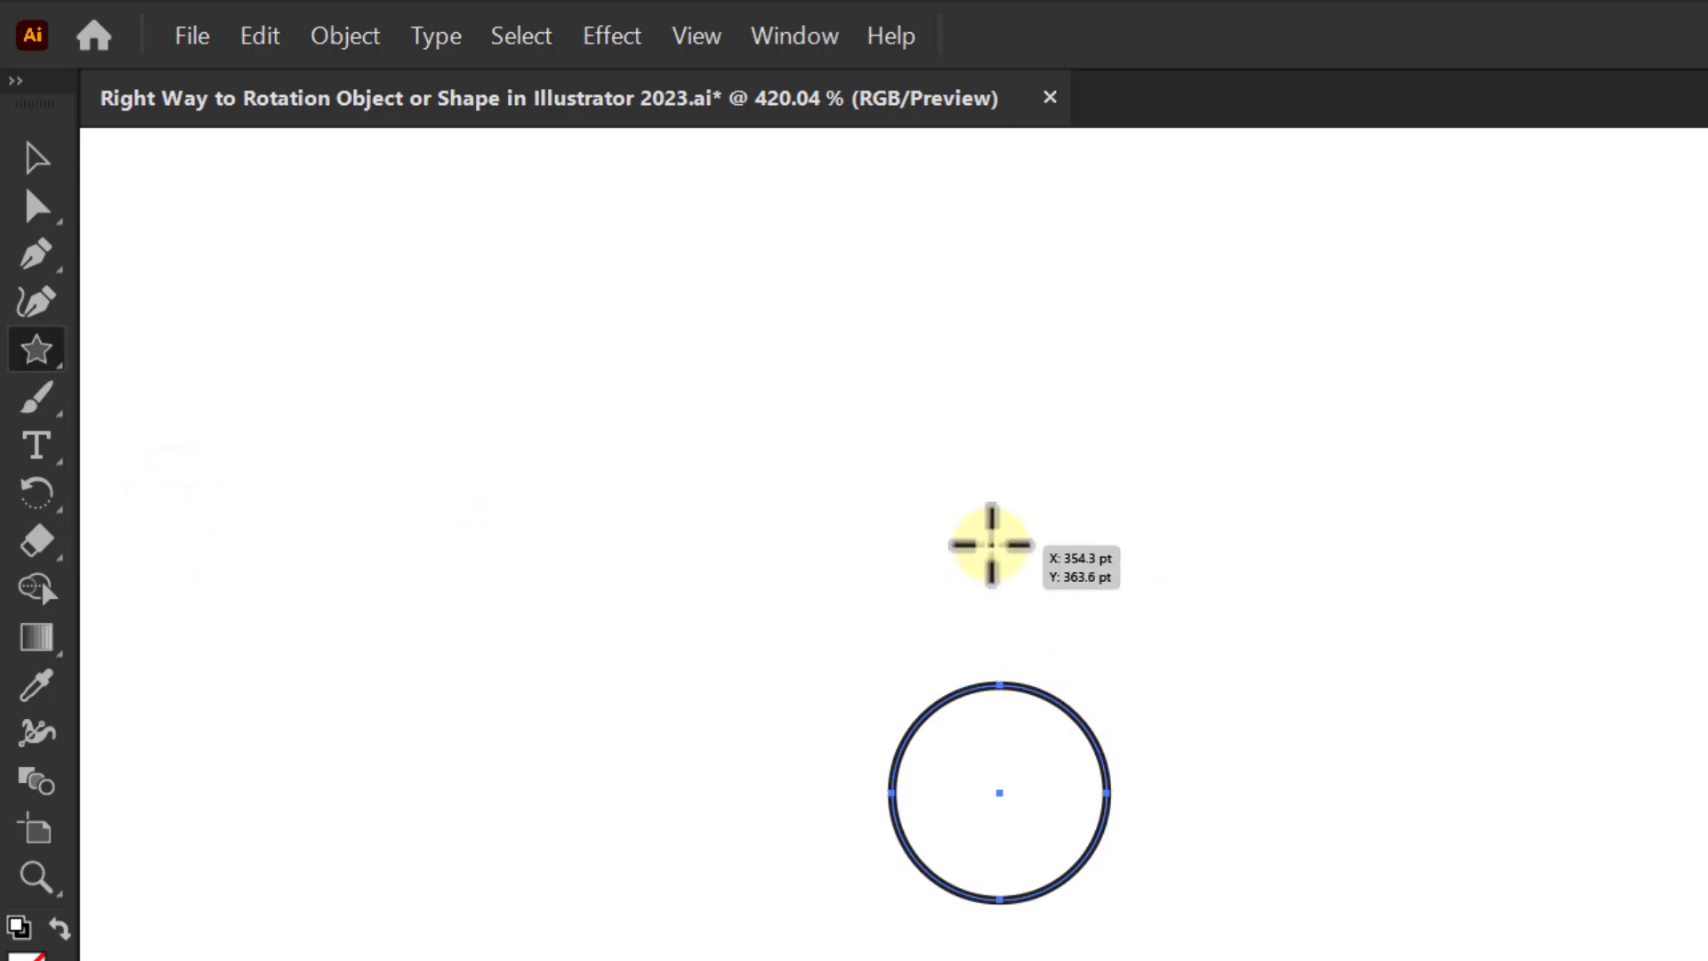
pyautogui.moveTo(898, 537); pyautogui.dragTo(937, 581)
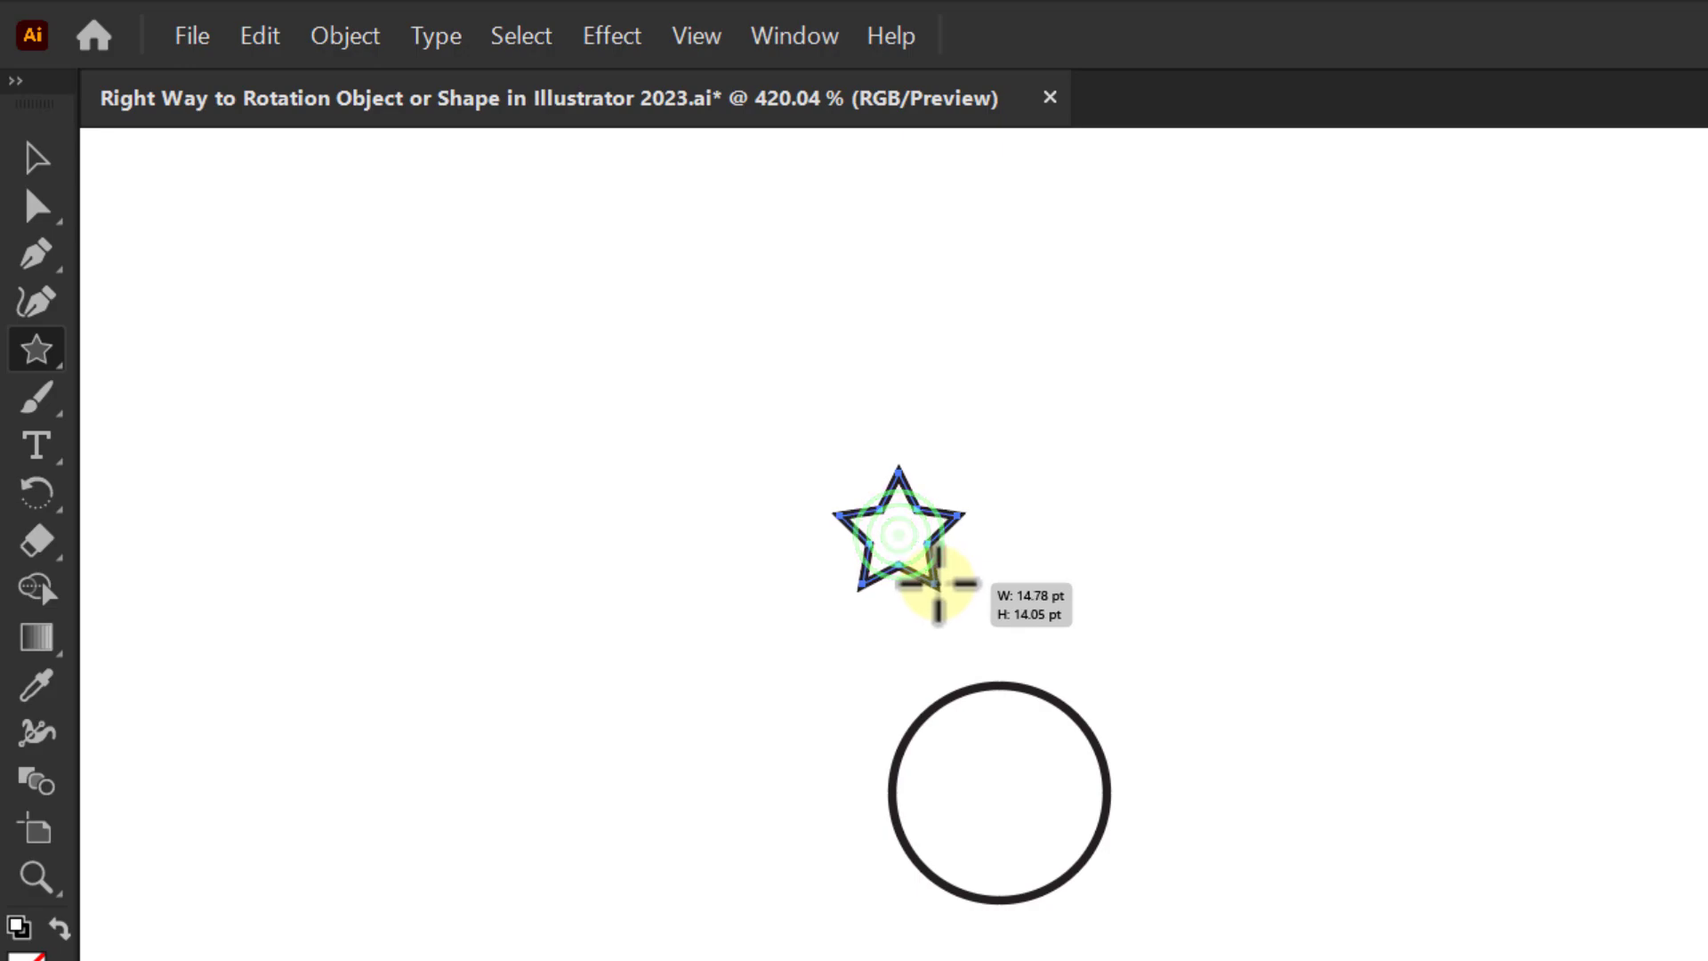
pyautogui.moveTo(937, 582); pyautogui.dragTo(939, 580)
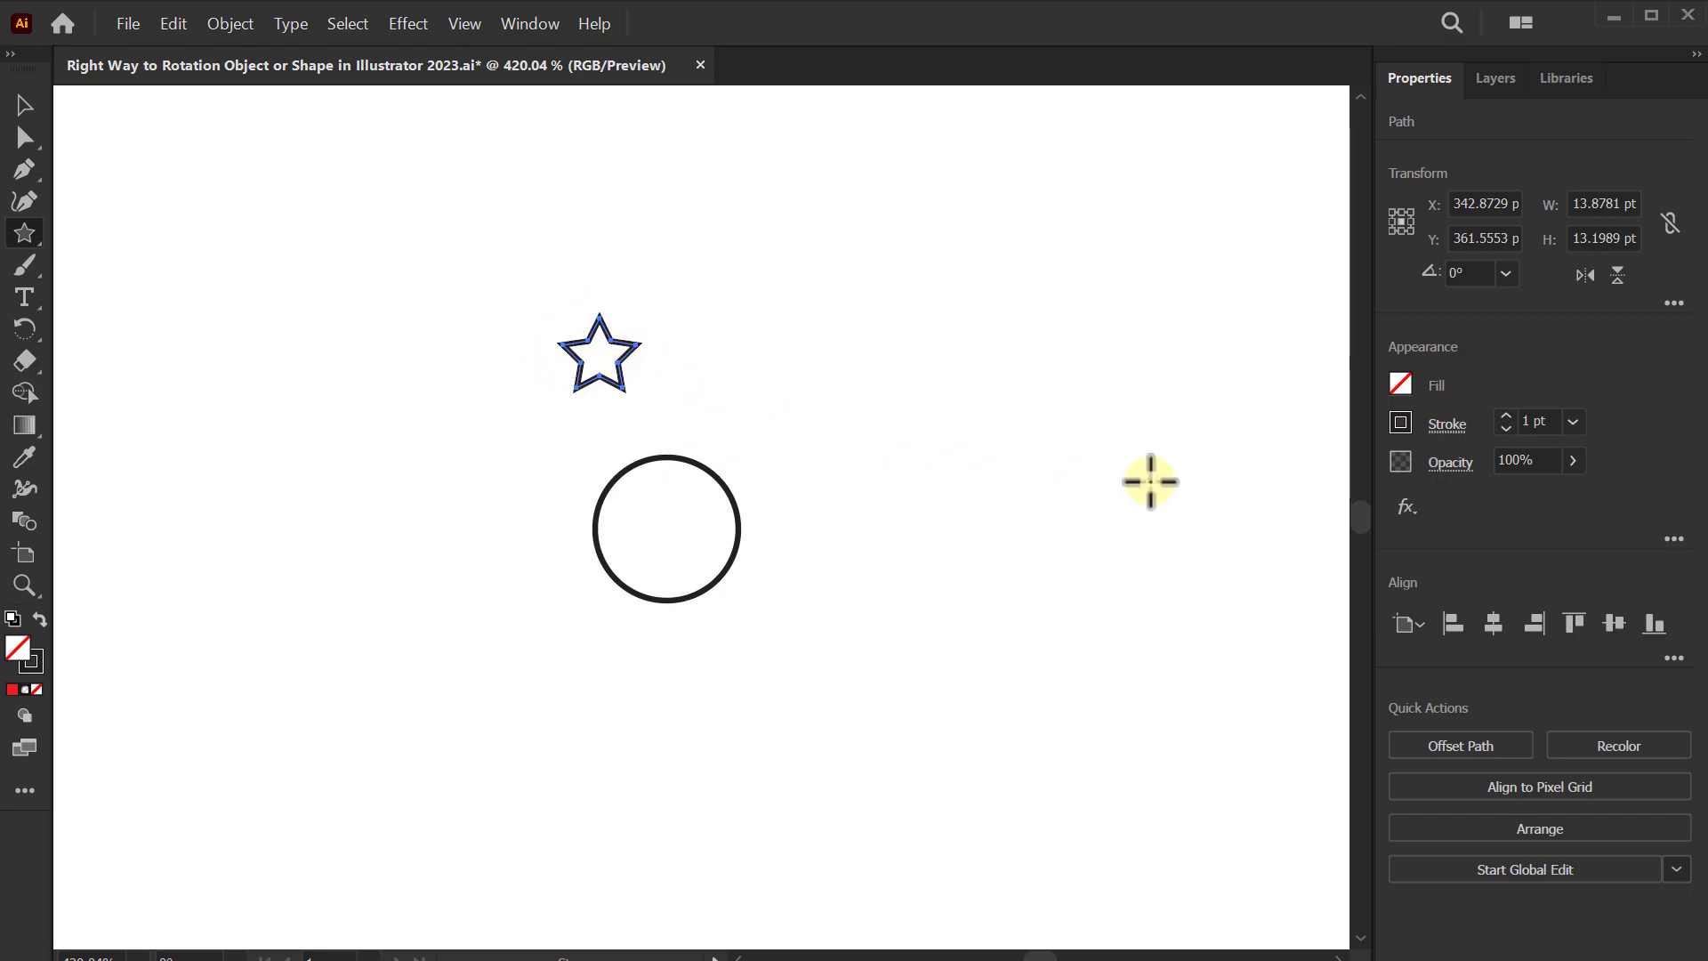
# Step: Give the star a solid red fill and set its stroke to None
pyautogui.click(1402, 384)
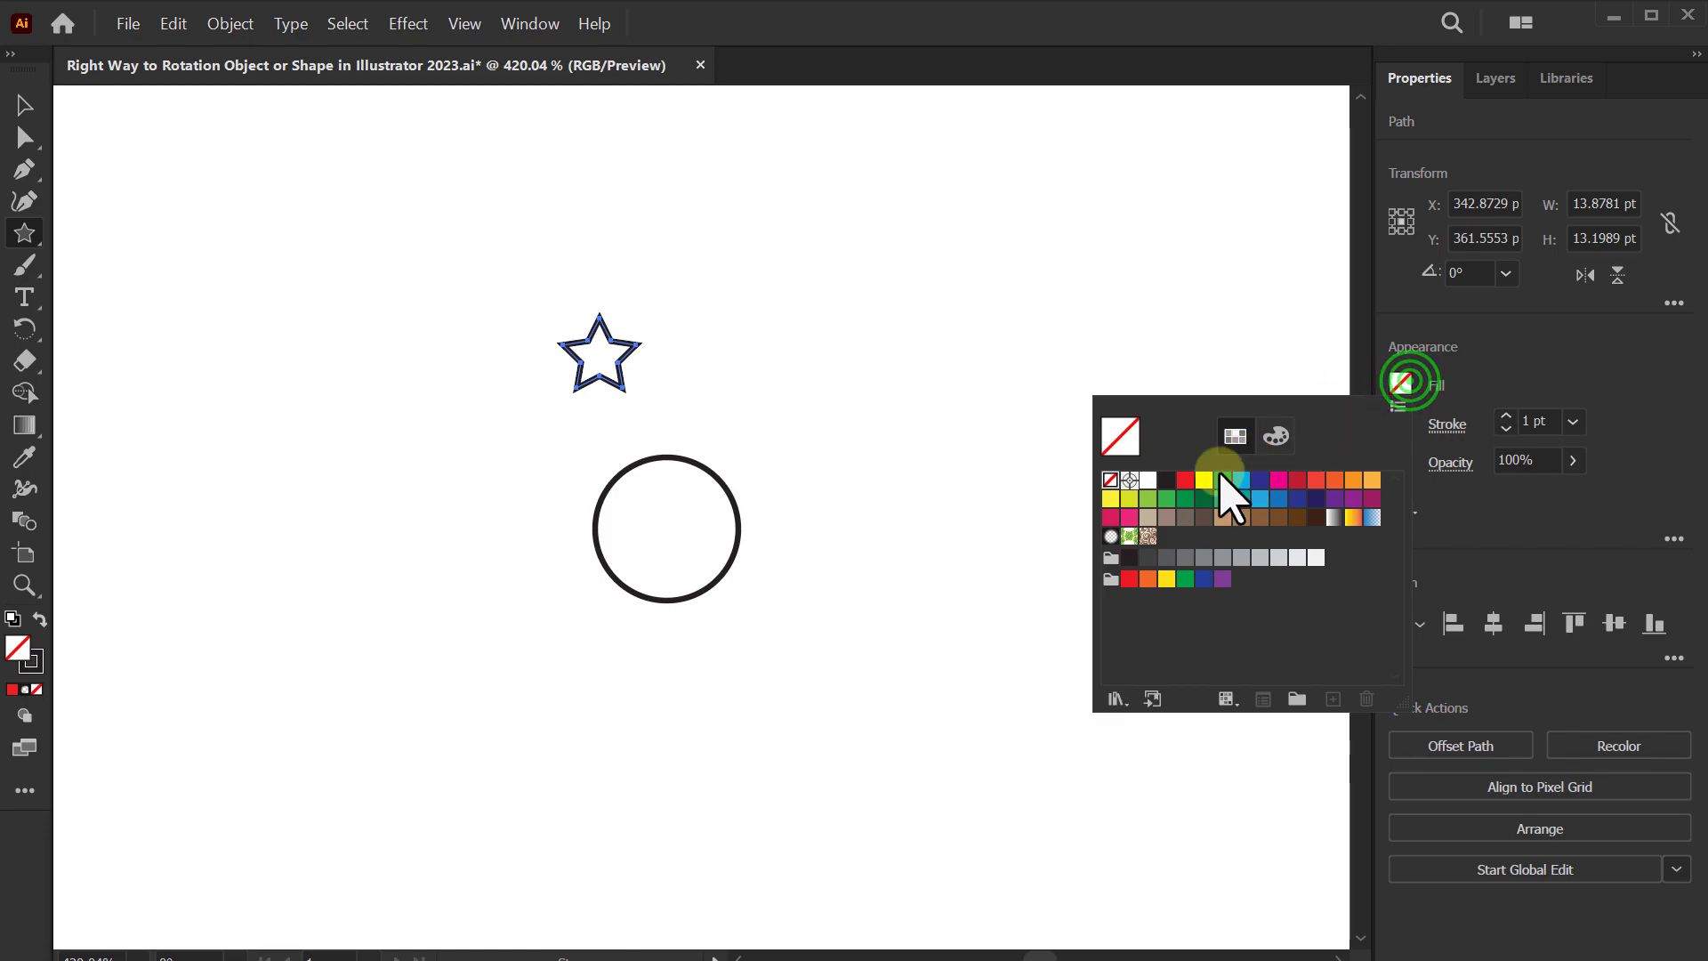
pyautogui.click(1186, 480)
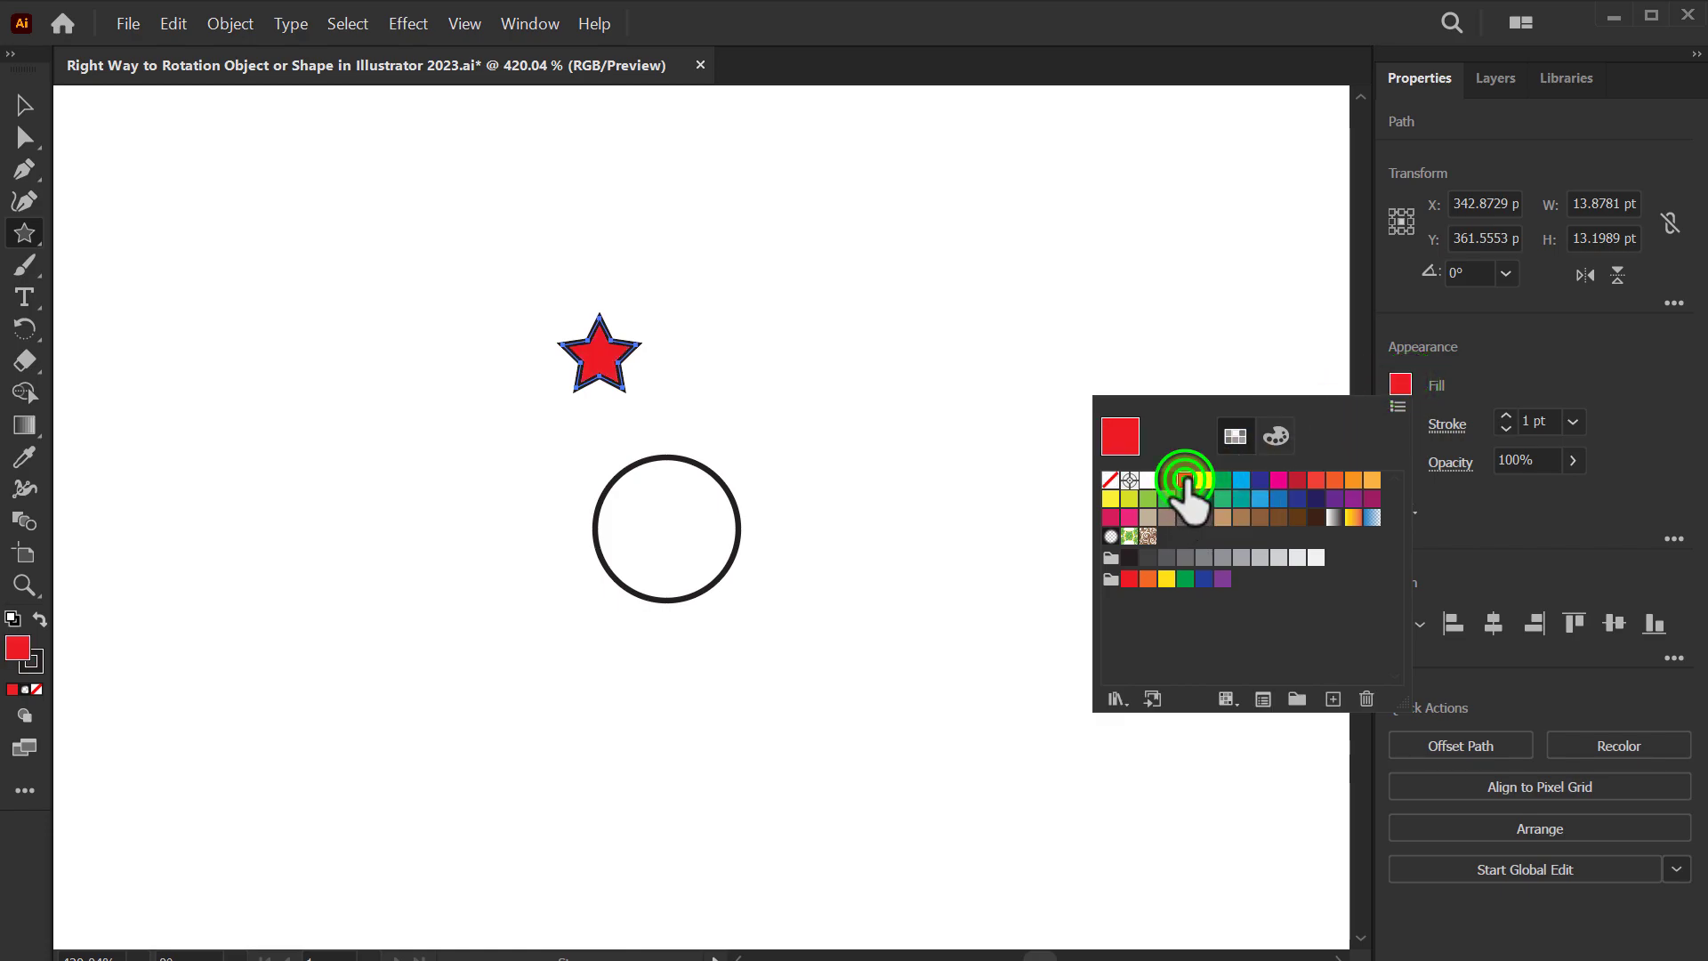
pyautogui.click(1444, 424)
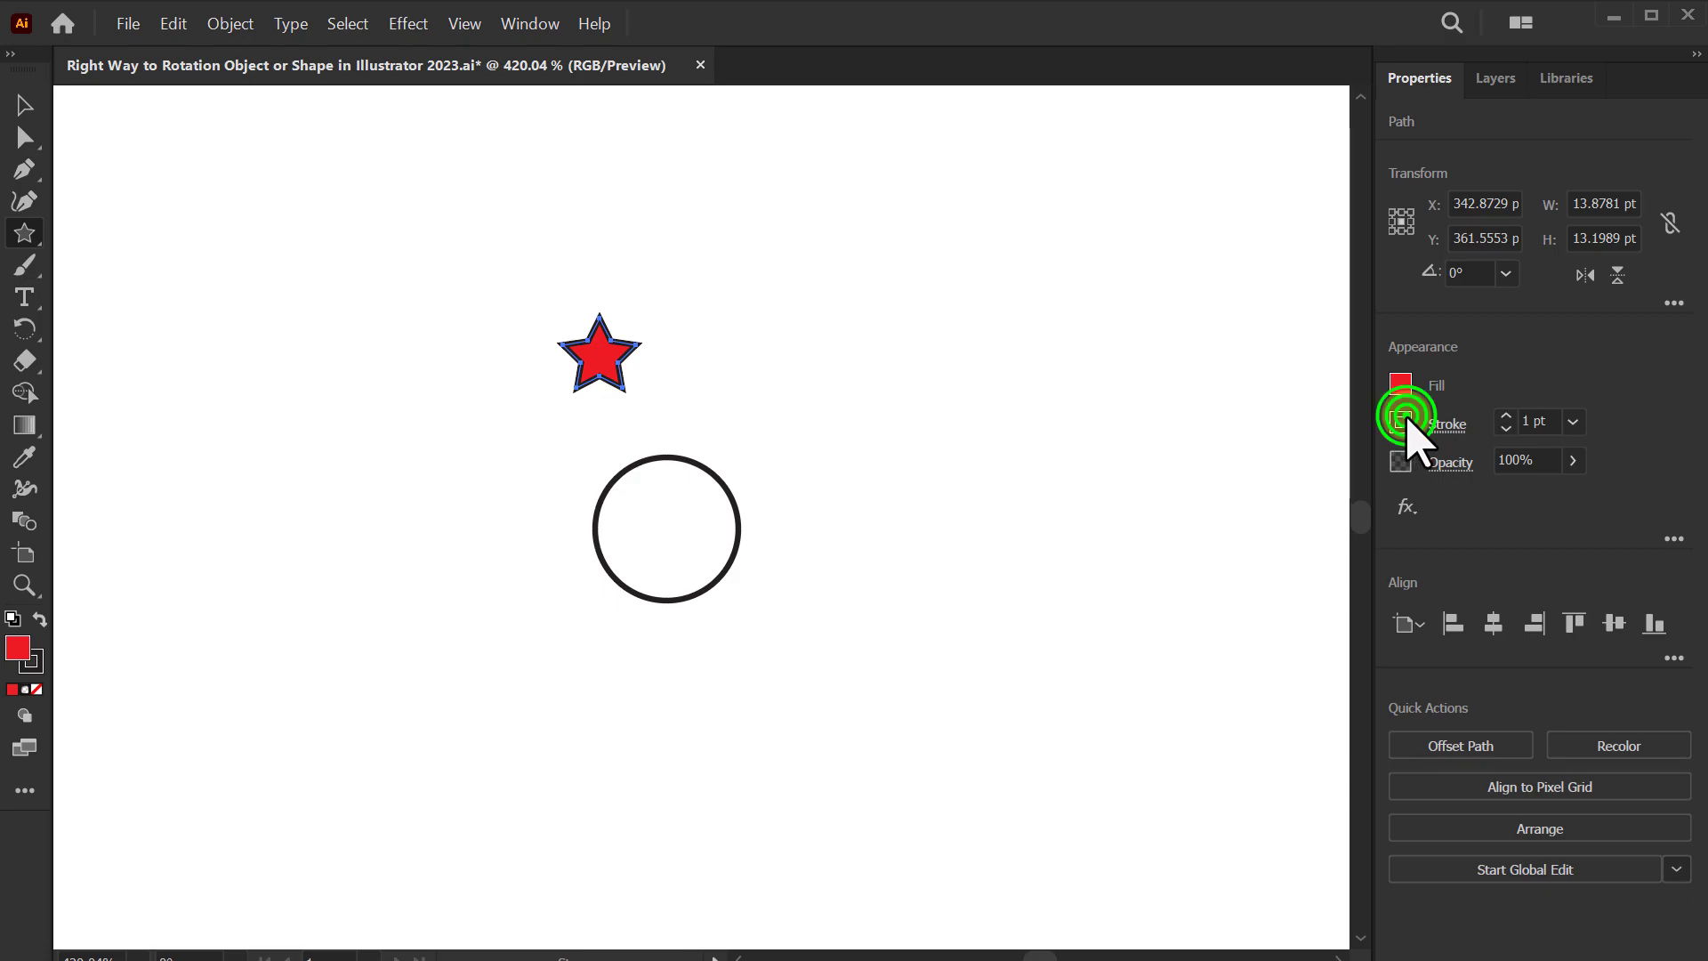
pyautogui.click(1404, 420)
pyautogui.click(1108, 518)
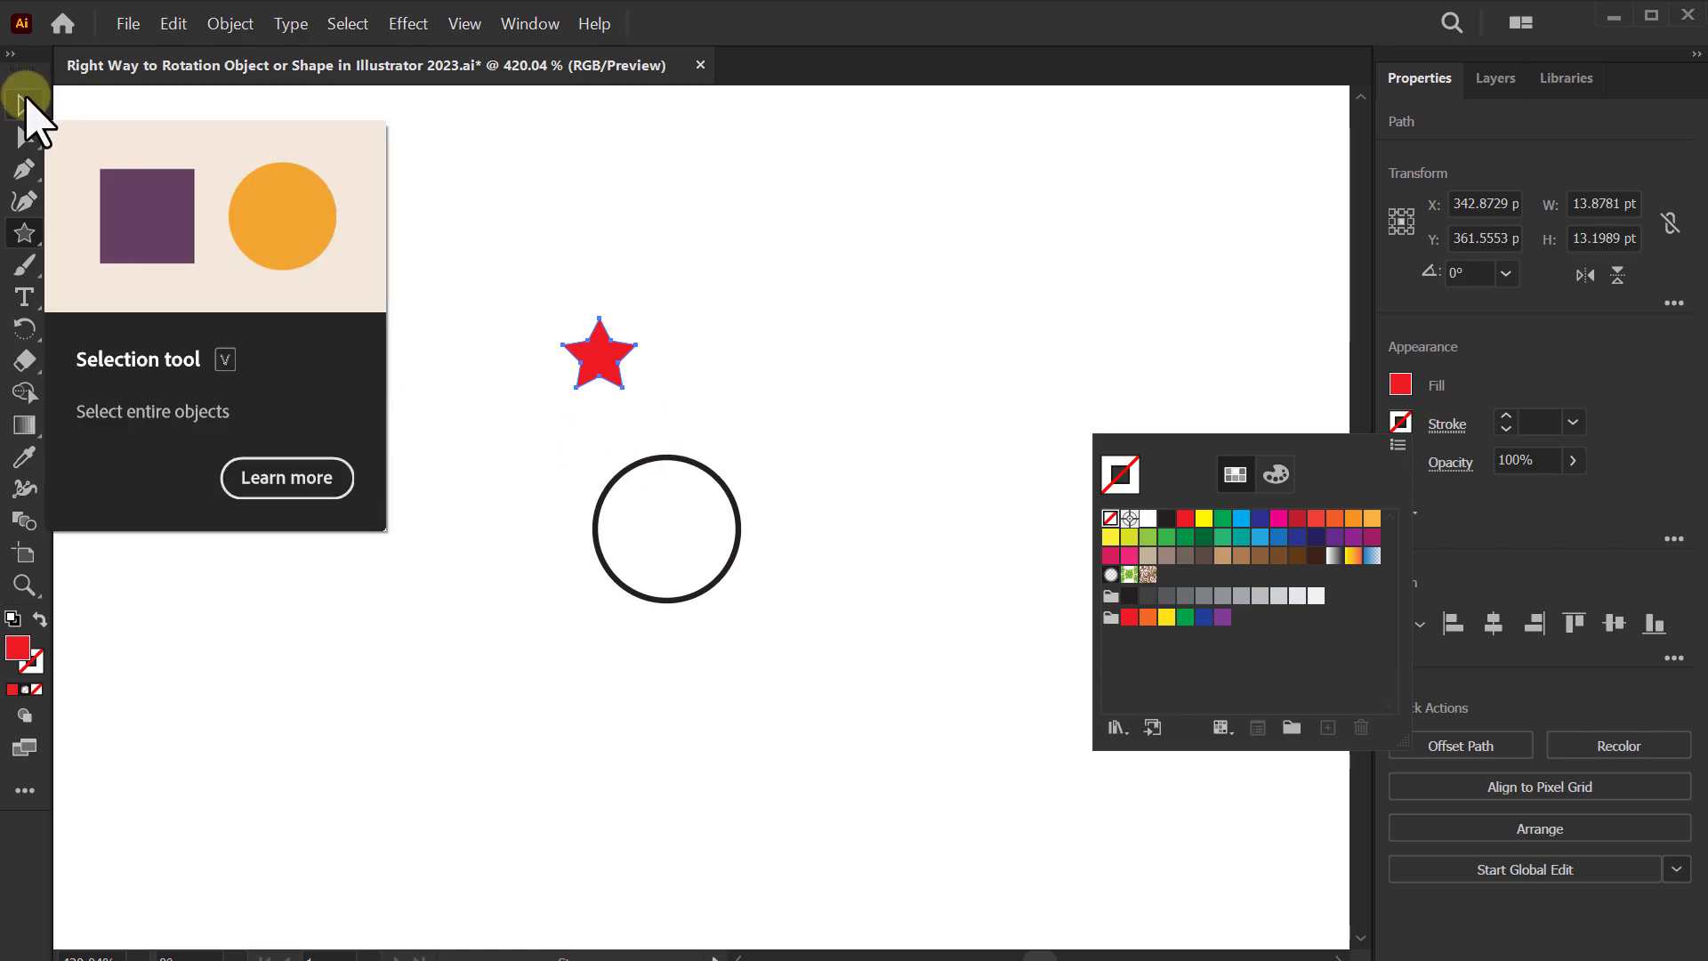
# Step: Select the star and circle together and apply Horizontal Align Center
pyautogui.click(24, 104)
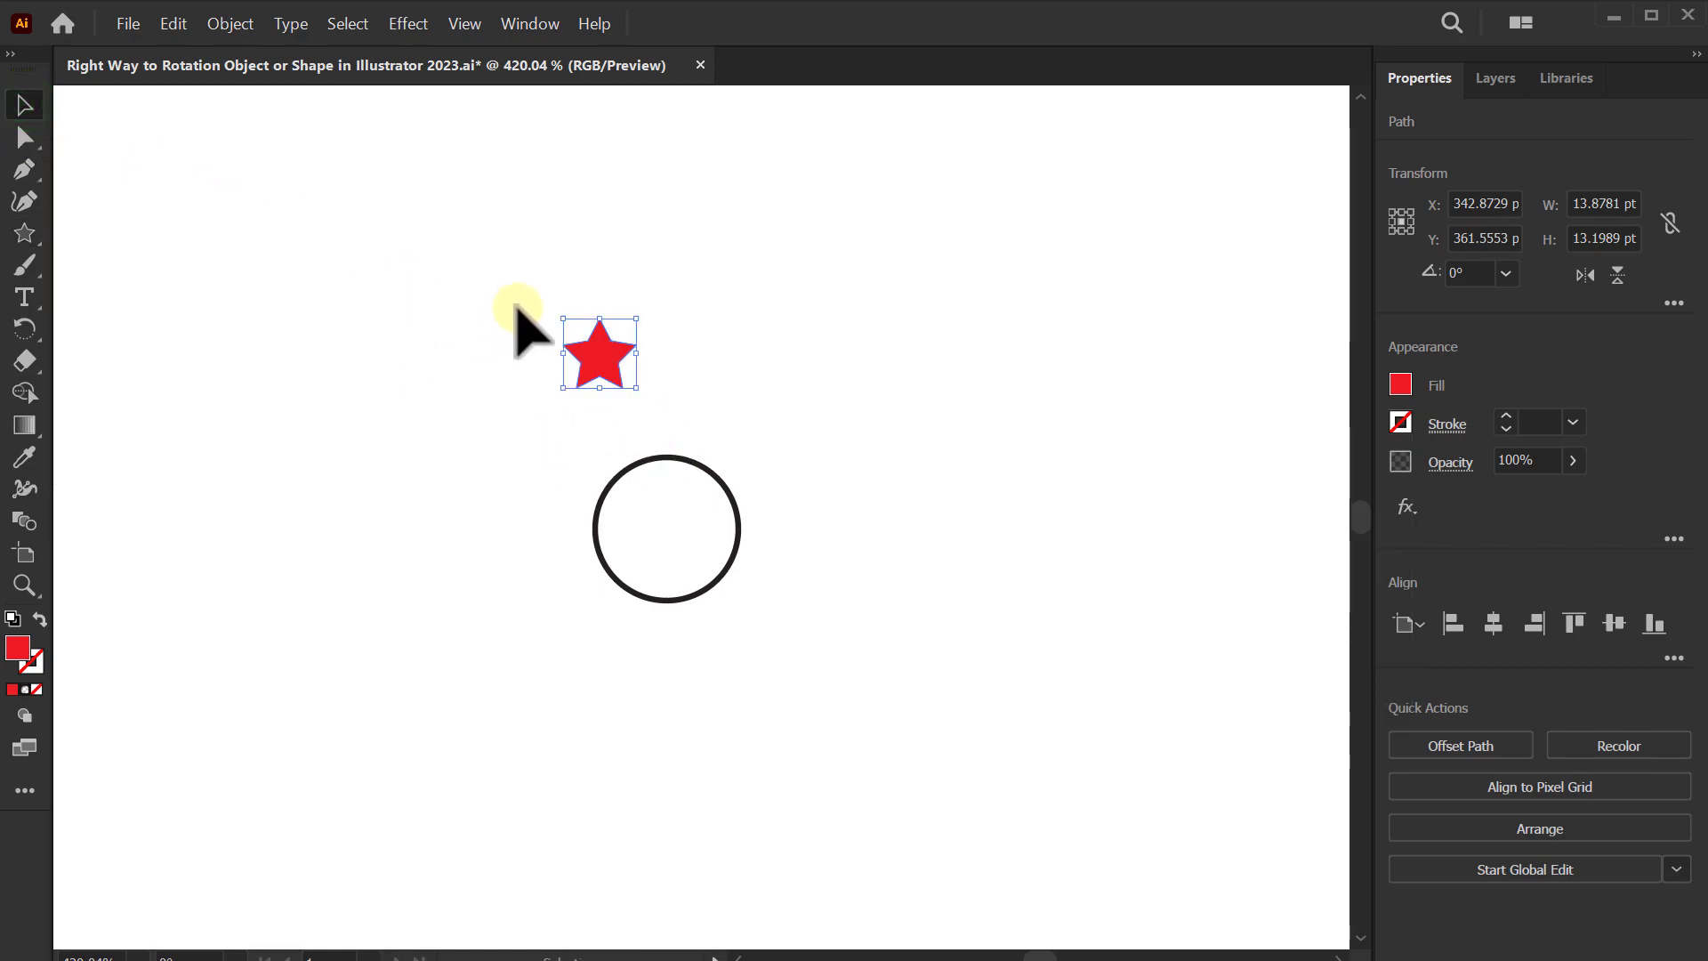
pyautogui.moveTo(454, 233); pyautogui.dragTo(869, 737)
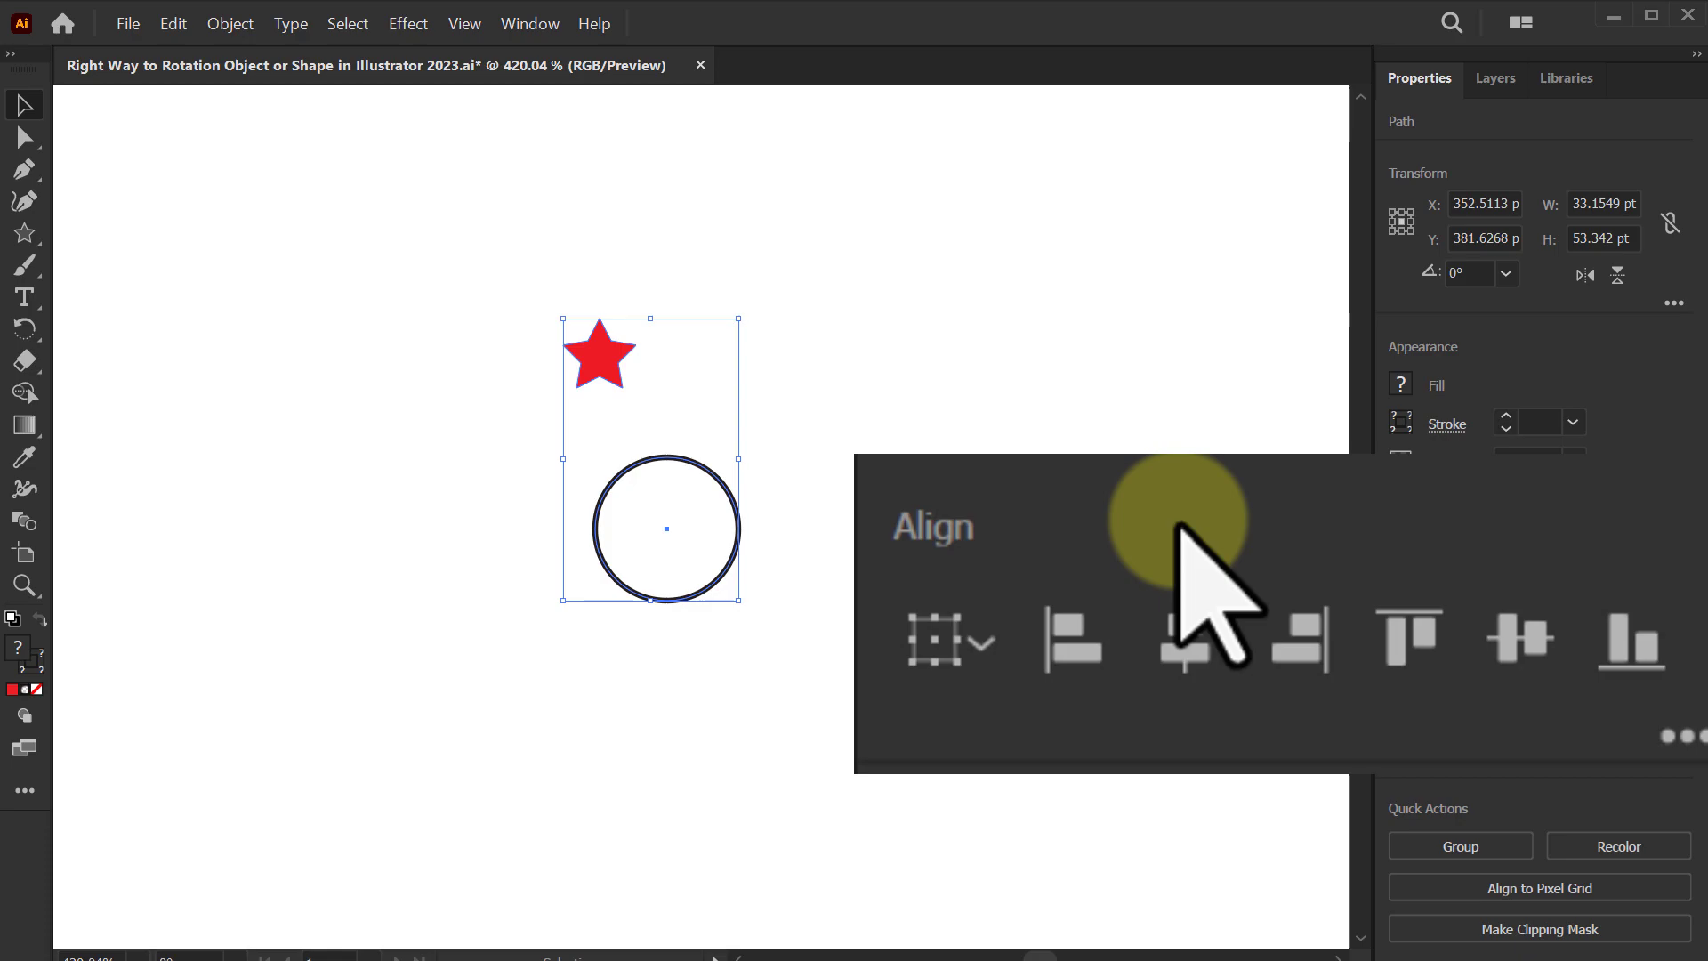
pyautogui.click(1181, 639)
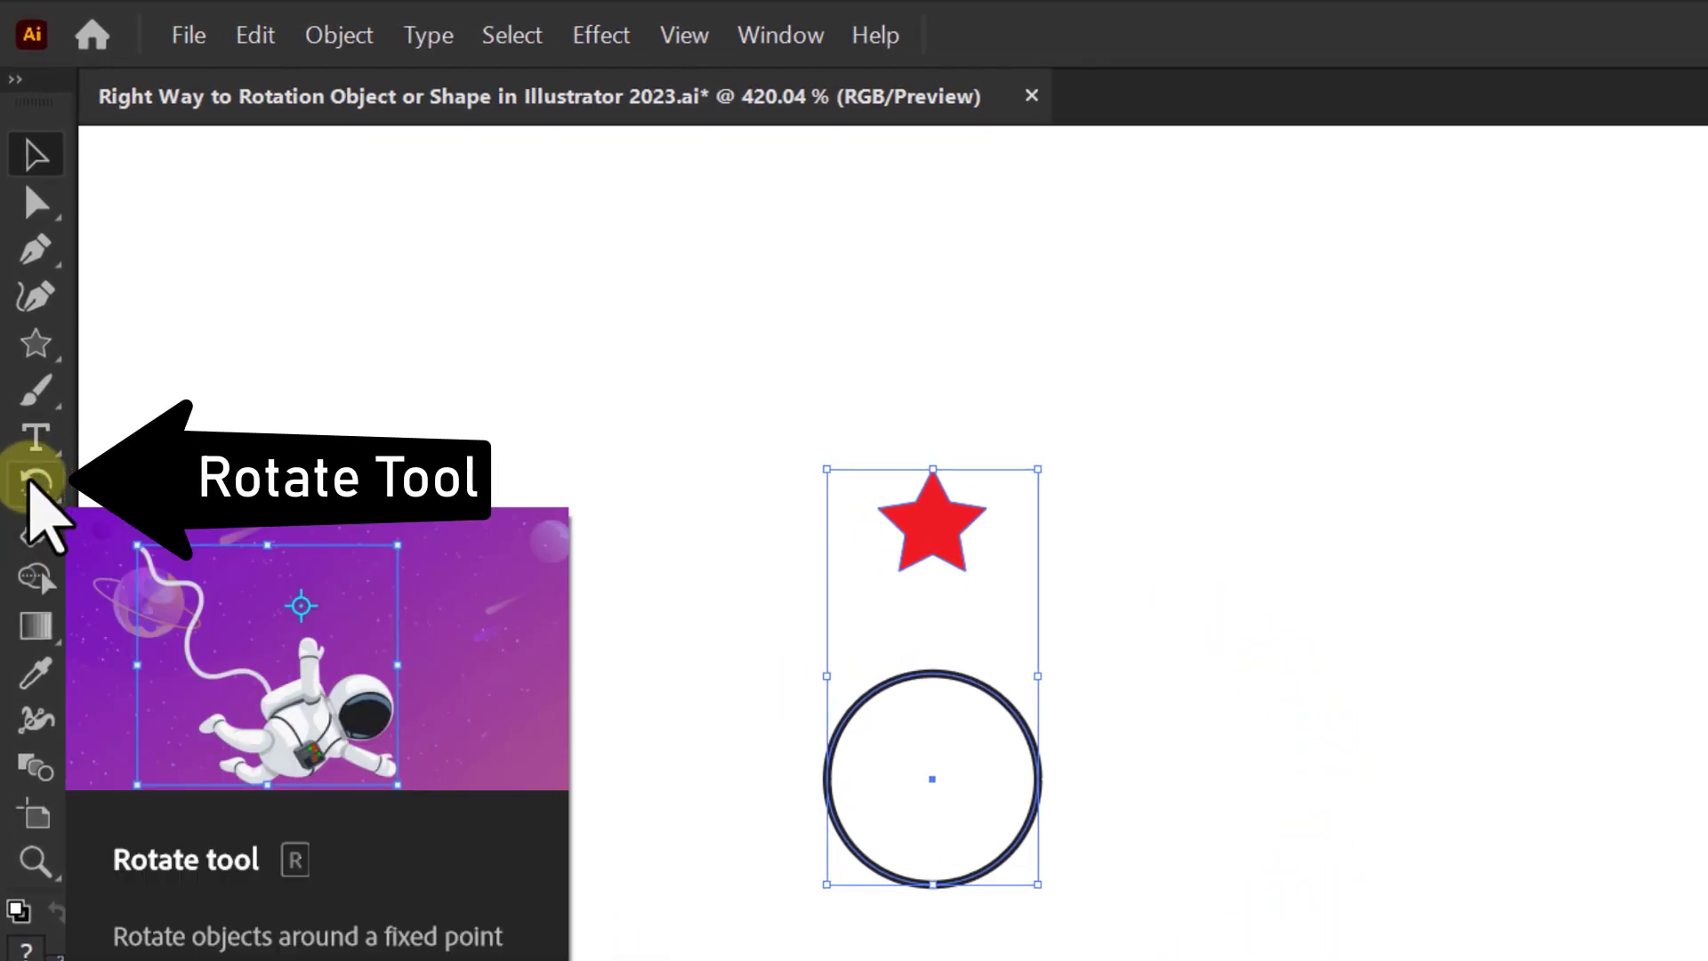
# Step: Alt-click the circle's centre with the Rotate tool to set the pivot there
pyautogui.click(33, 484)
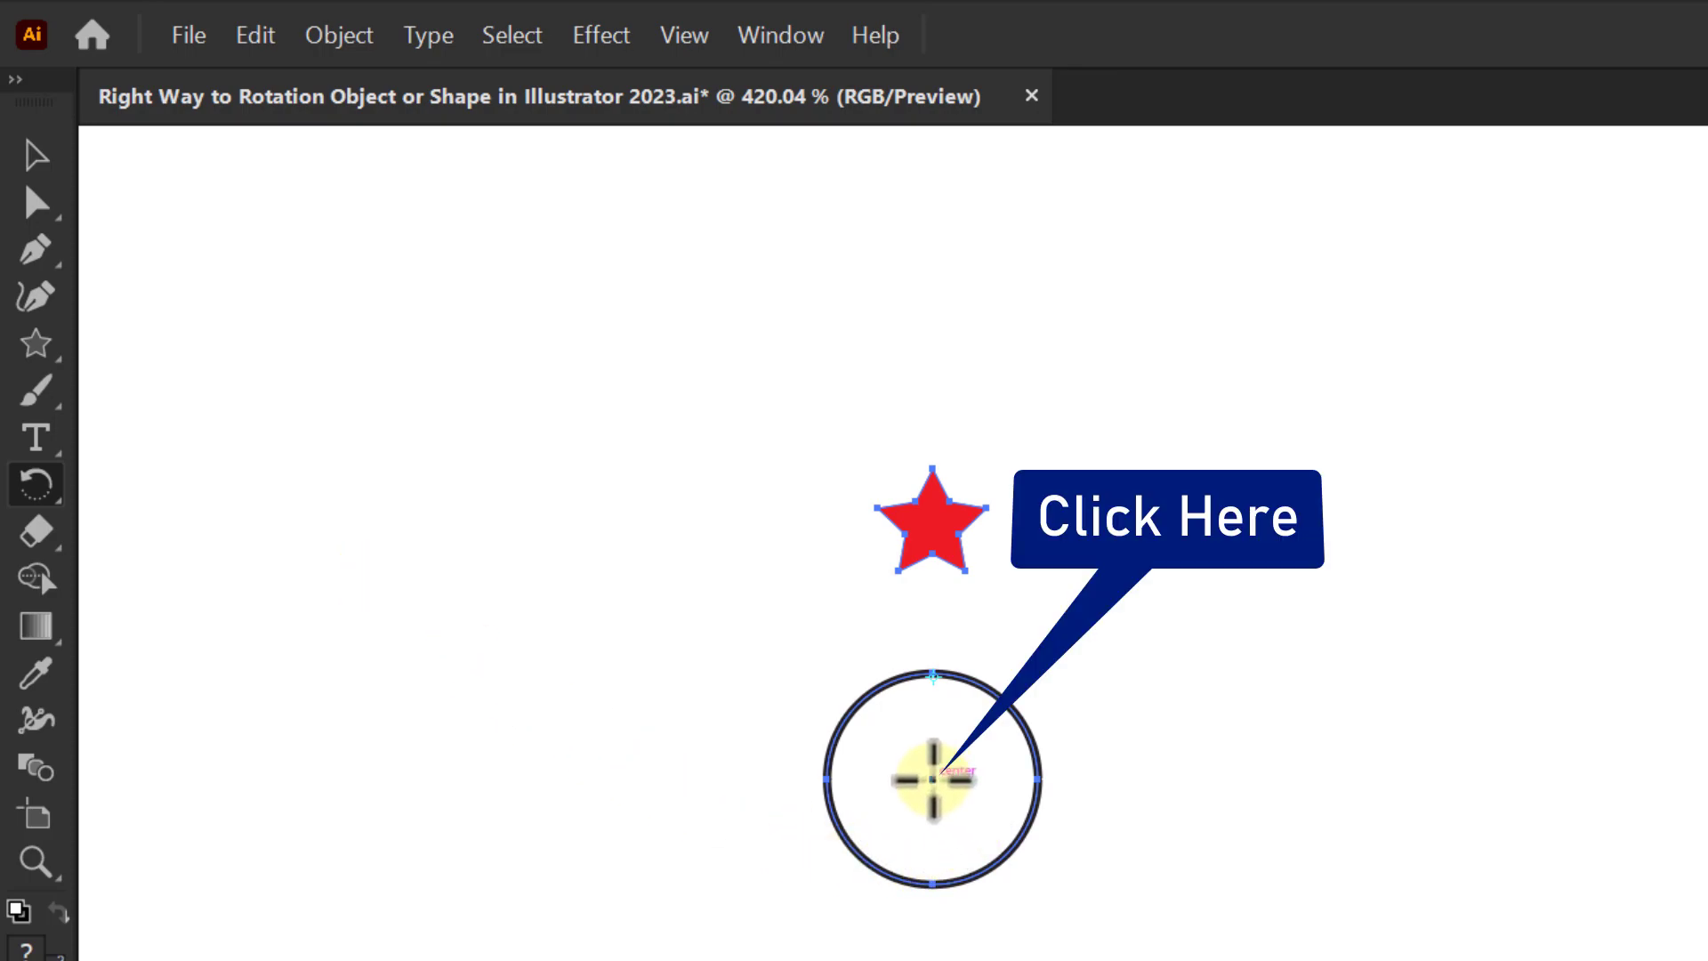
pyautogui.press('alt')
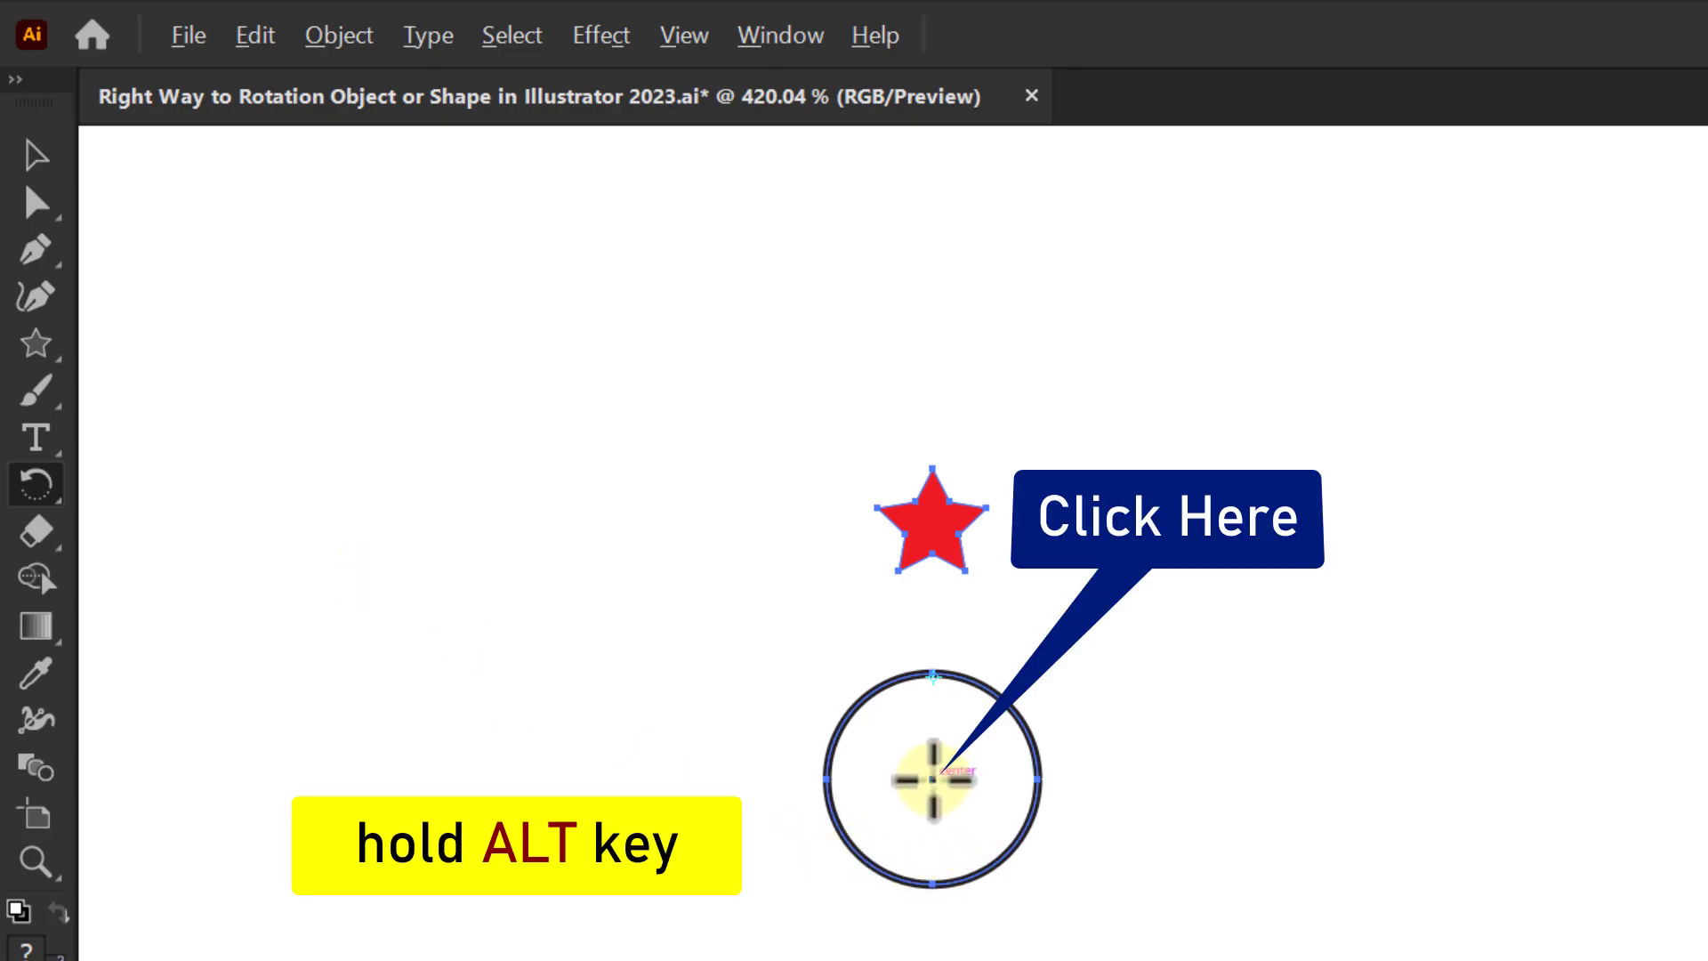
pyautogui.keyDown('alt'); pyautogui.click(933, 778); pyautogui.keyUp('alt')
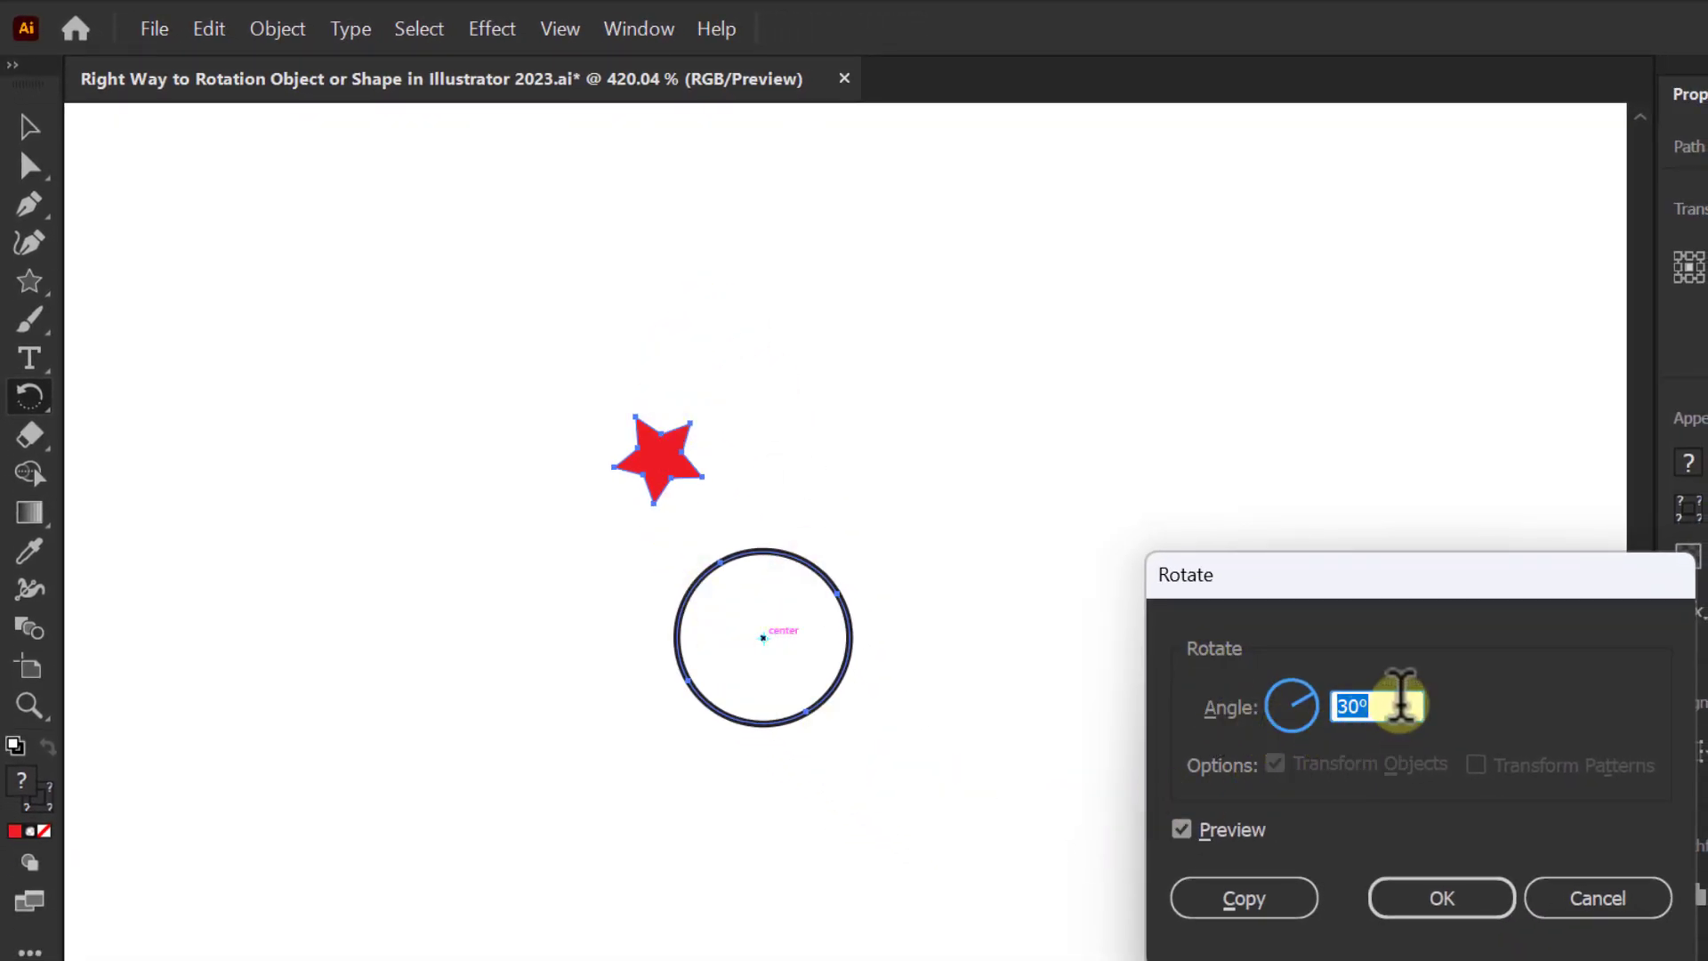
# Step: Enter a 30° angle and copy the star around the circle's centre
pyautogui.click(1398, 702)
pyautogui.write('30')
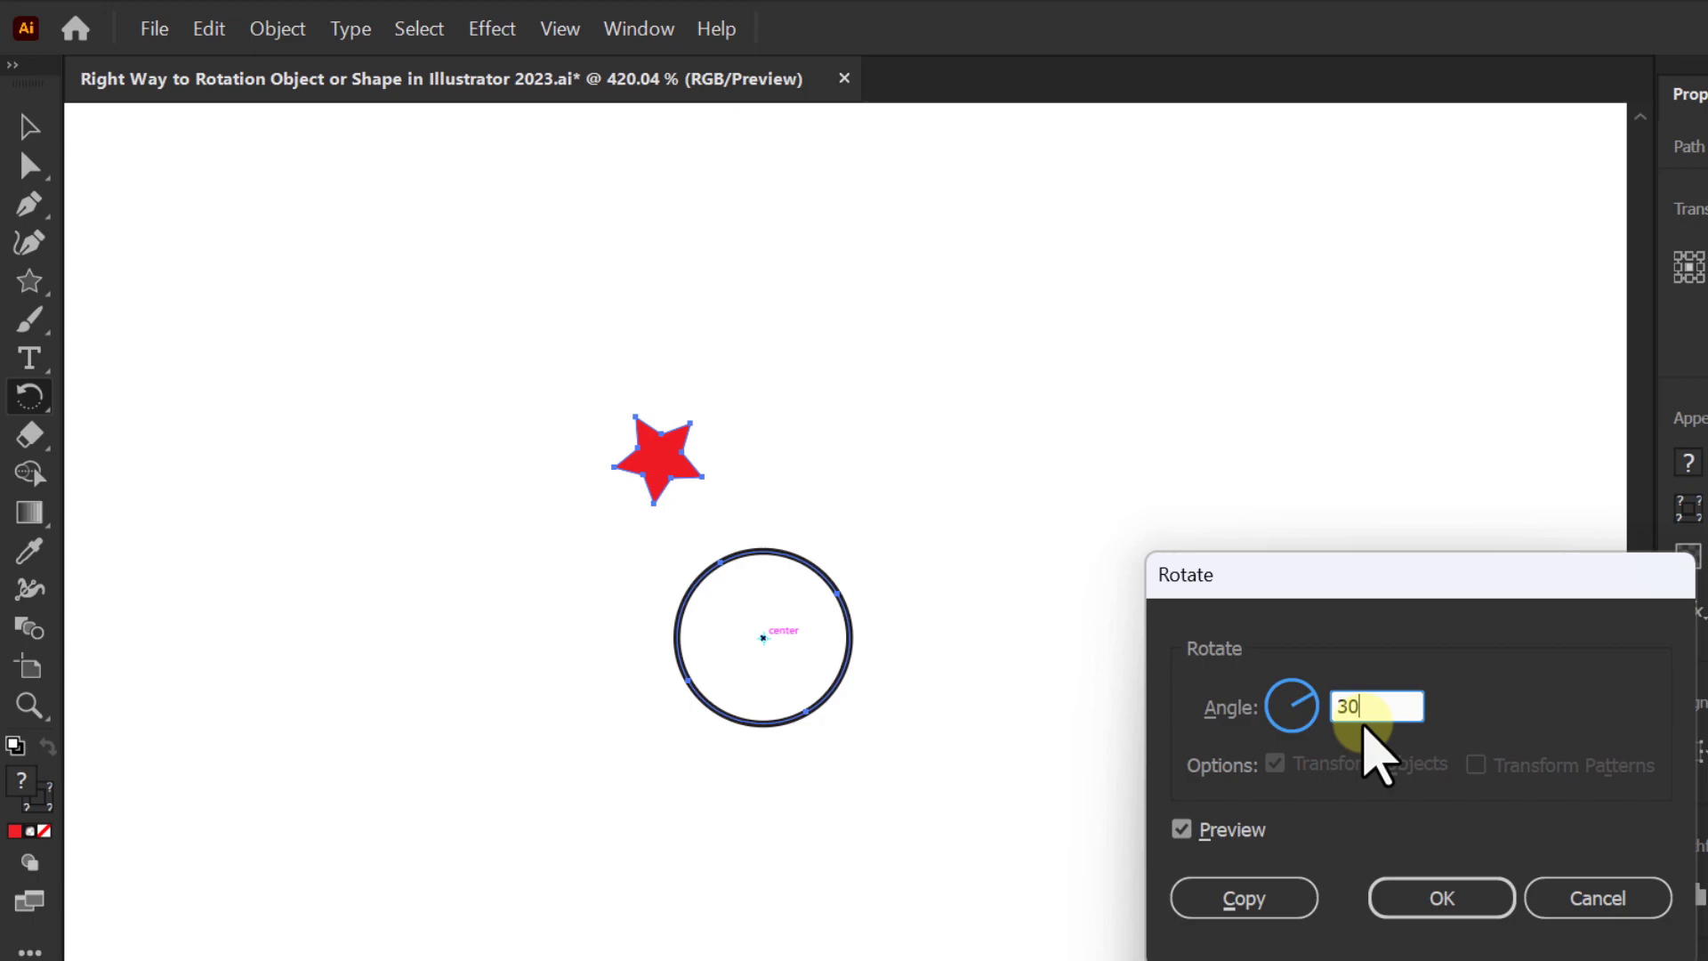
pyautogui.click(1240, 898)
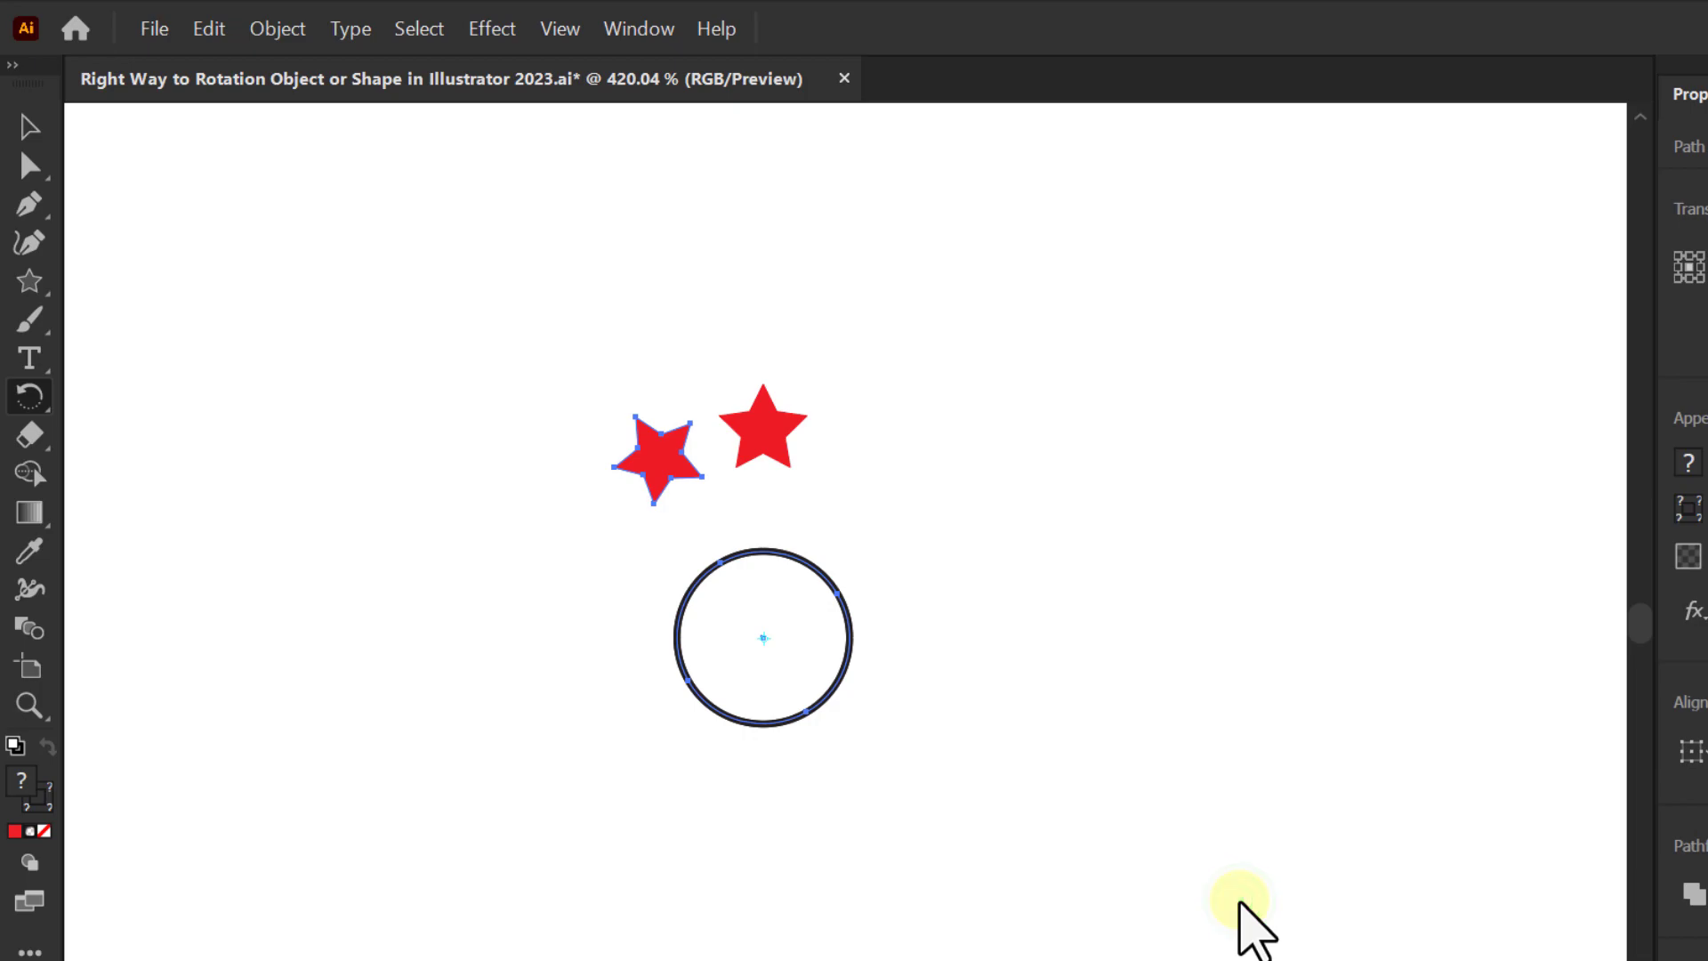
# Step: Repeat the 30° rotated copy with Ctrl+D until twelve stars ring the circle
pyautogui.hotkey('ctrl', 'd')
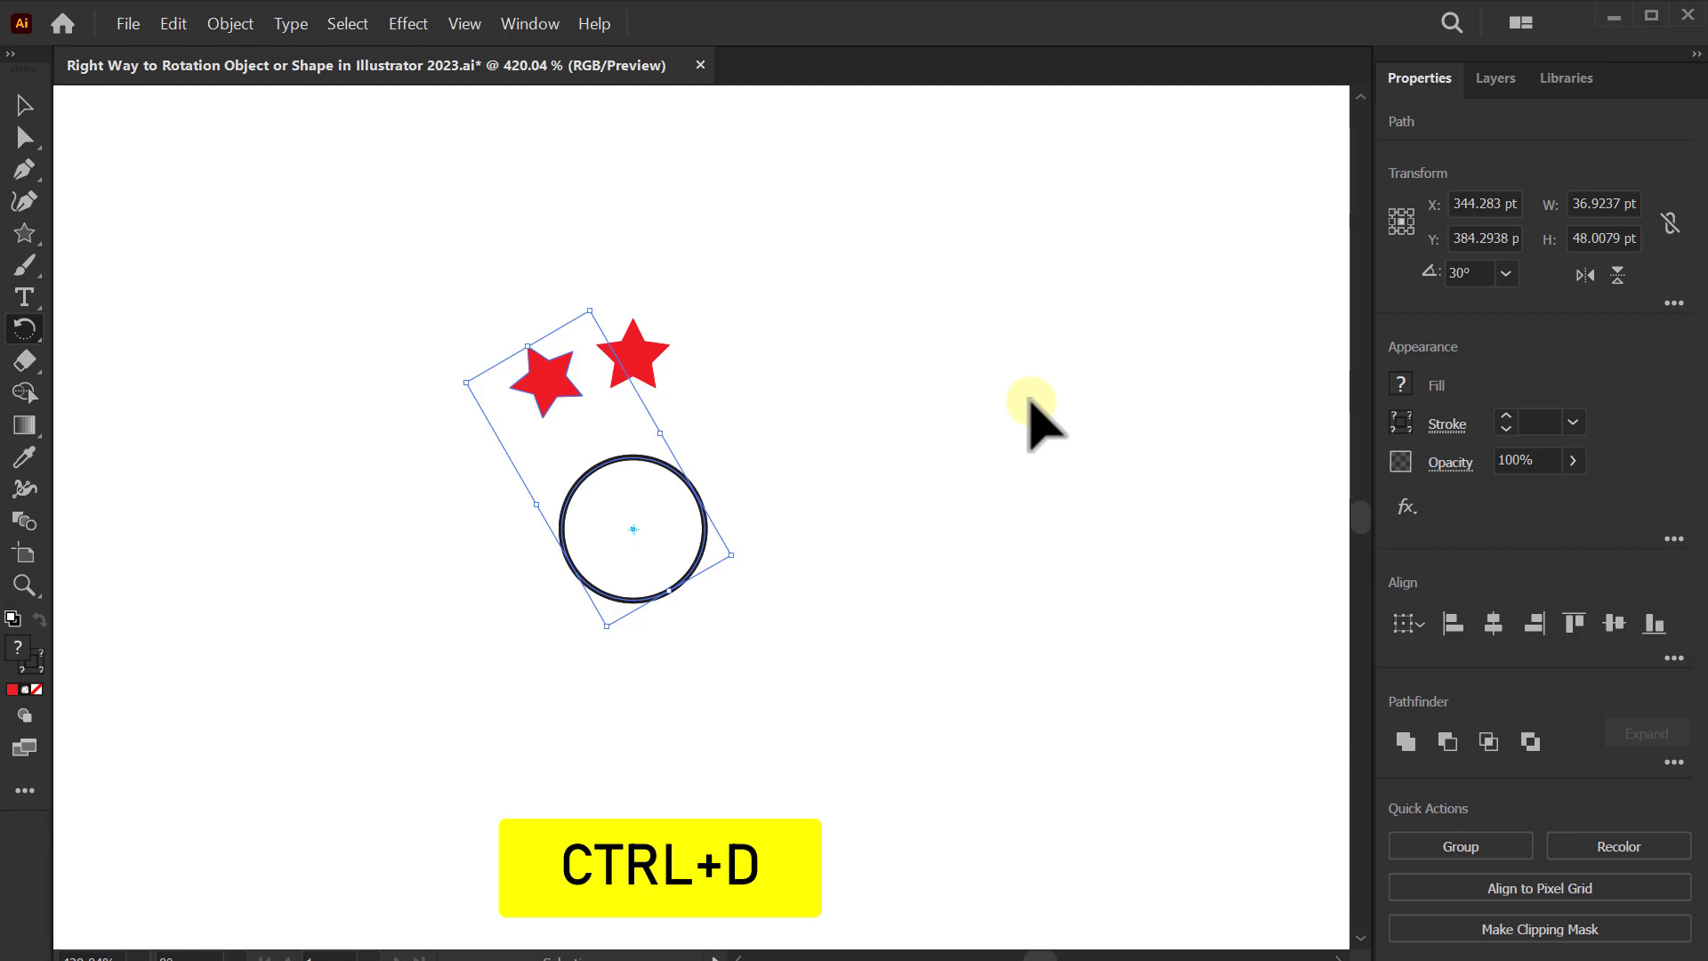
pyautogui.hotkey('ctrl', 'd')
pyautogui.hotkey('ctrl', 'd')
pyautogui.hotkey('ctrl', 'd')
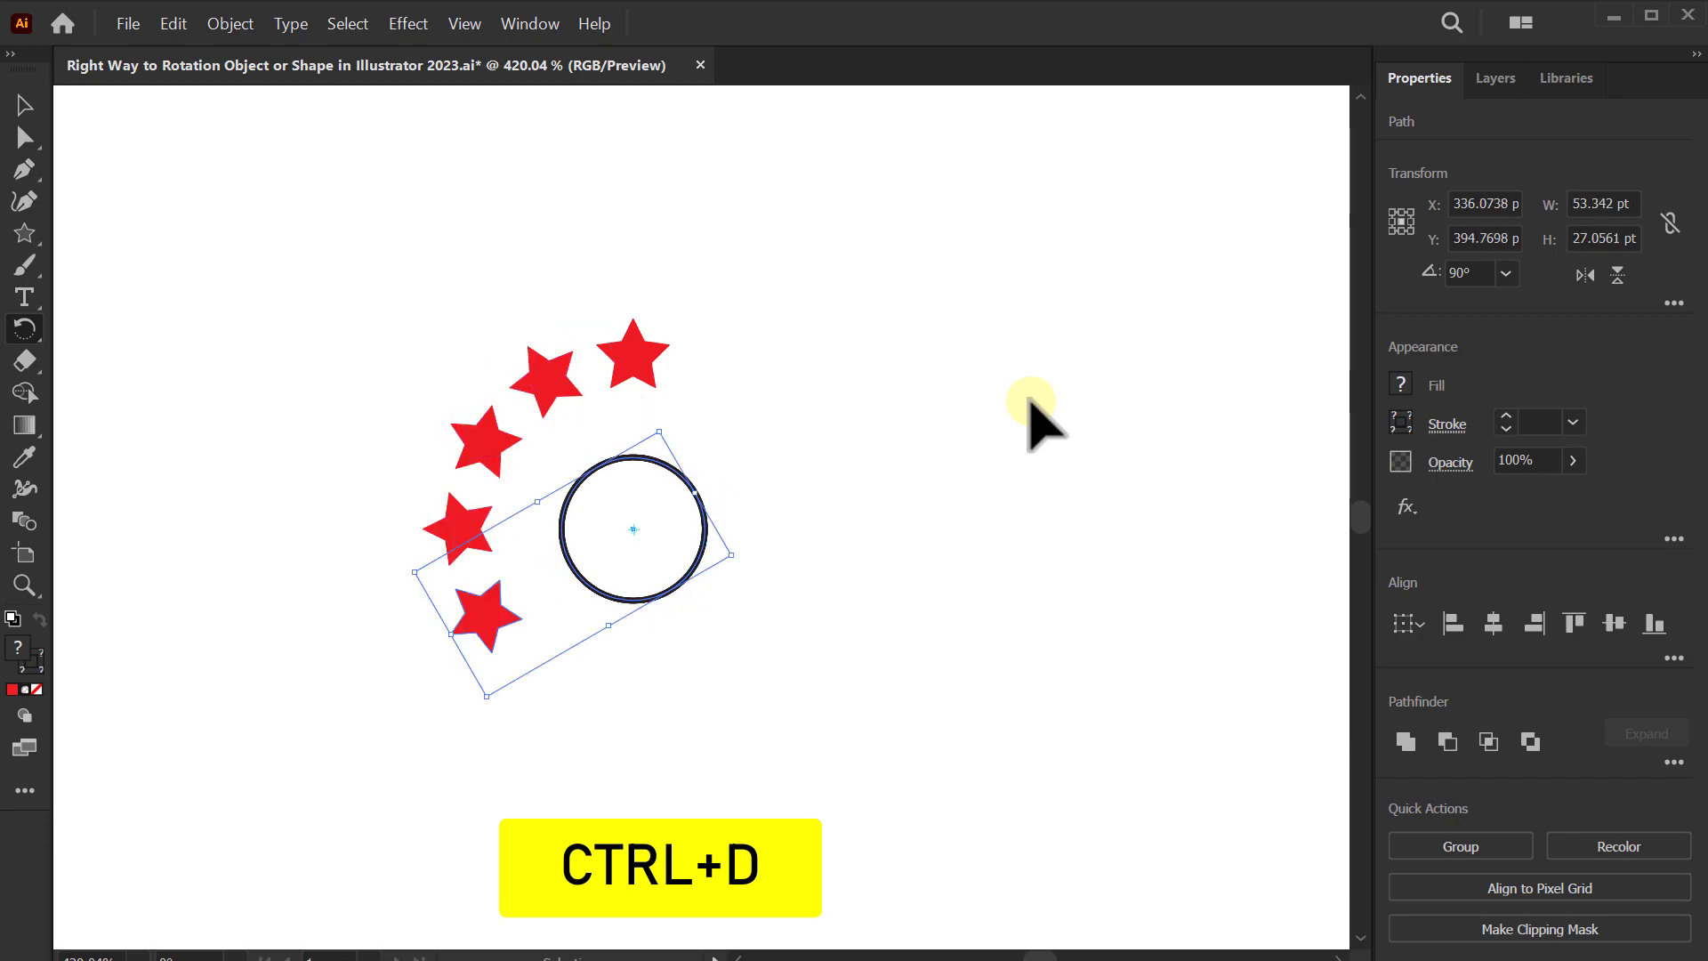
pyautogui.hotkey('ctrl', 'd')
pyautogui.hotkey('ctrl', 'd')
pyautogui.hotkey('ctrl', 'd')
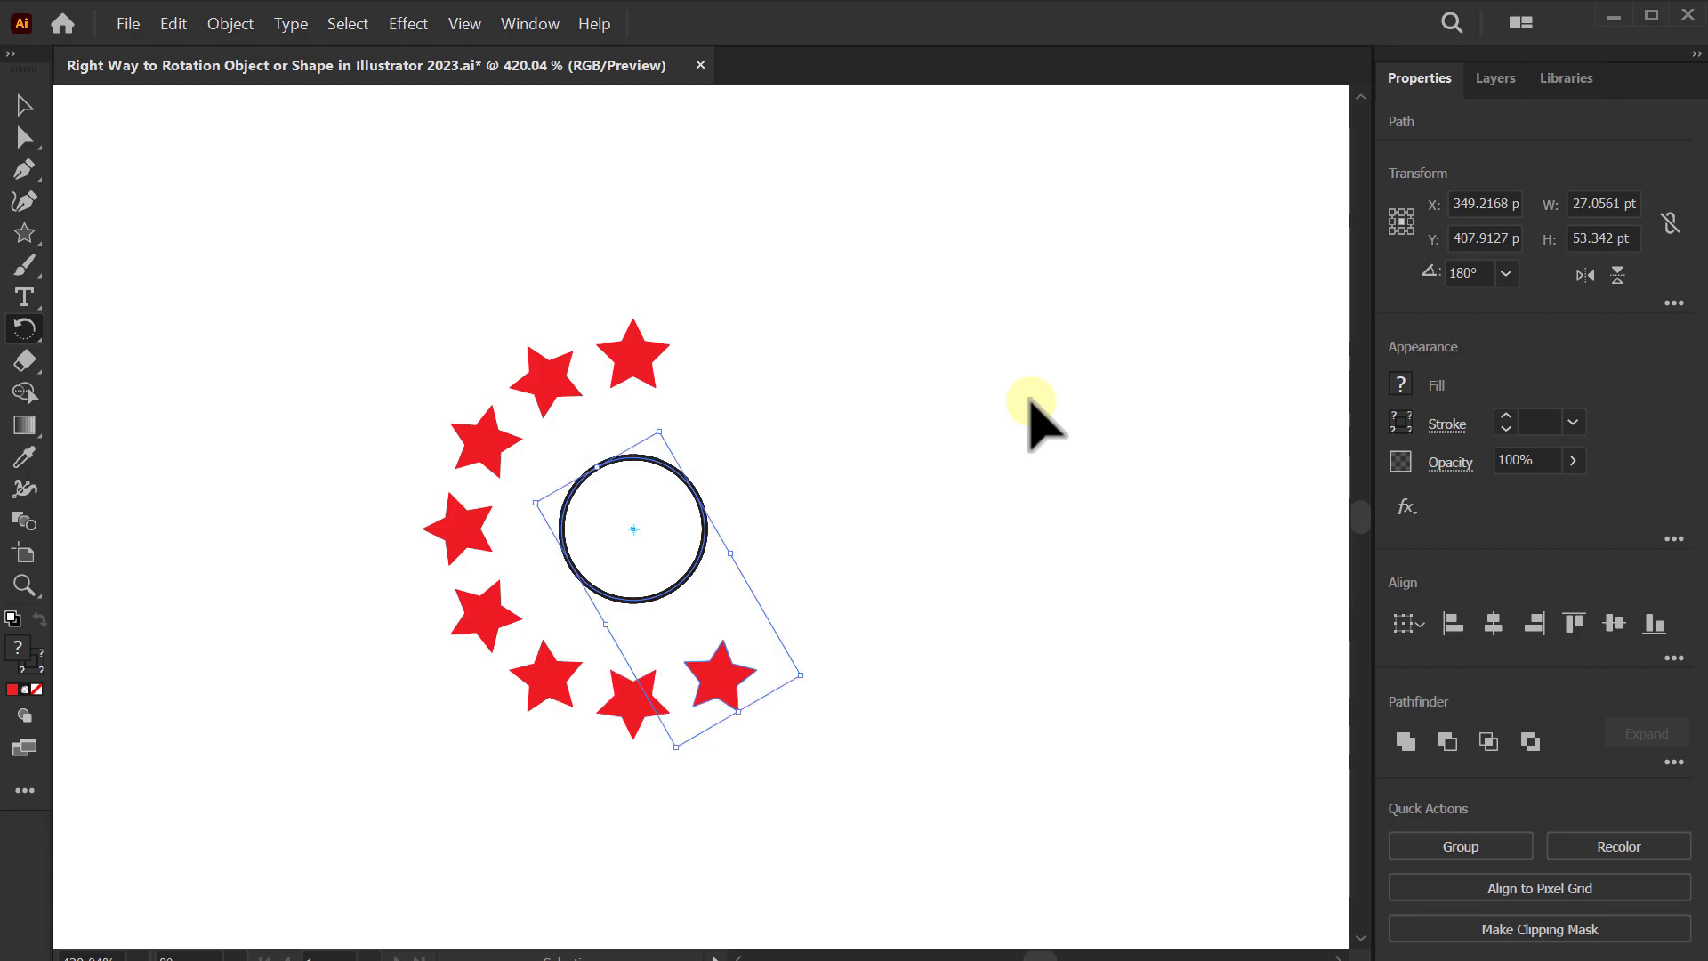
pyautogui.hotkey('ctrl', 'd')
pyautogui.hotkey('ctrl', 'd')
pyautogui.hotkey('ctrl', 'd')
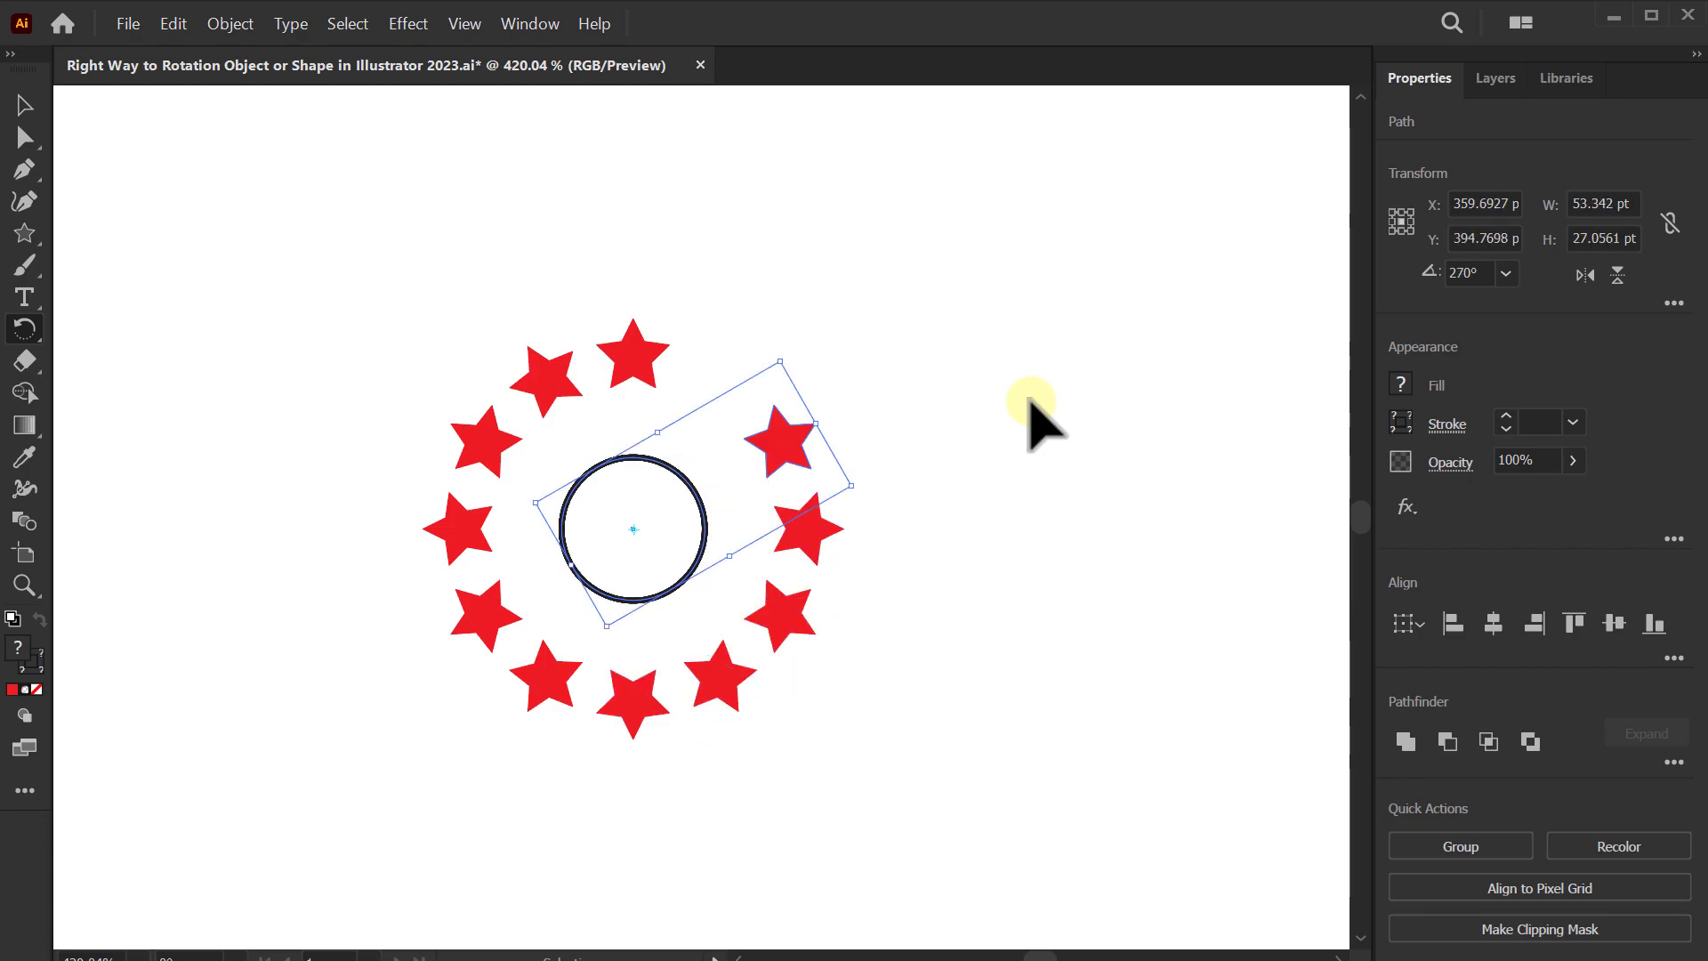
pyautogui.hotkey('ctrl', 'd')
# Step: Deselect the stars and zoom in on the ring
pyautogui.press('v')
pyautogui.hotkey('ctrl', 'shift', 'a')
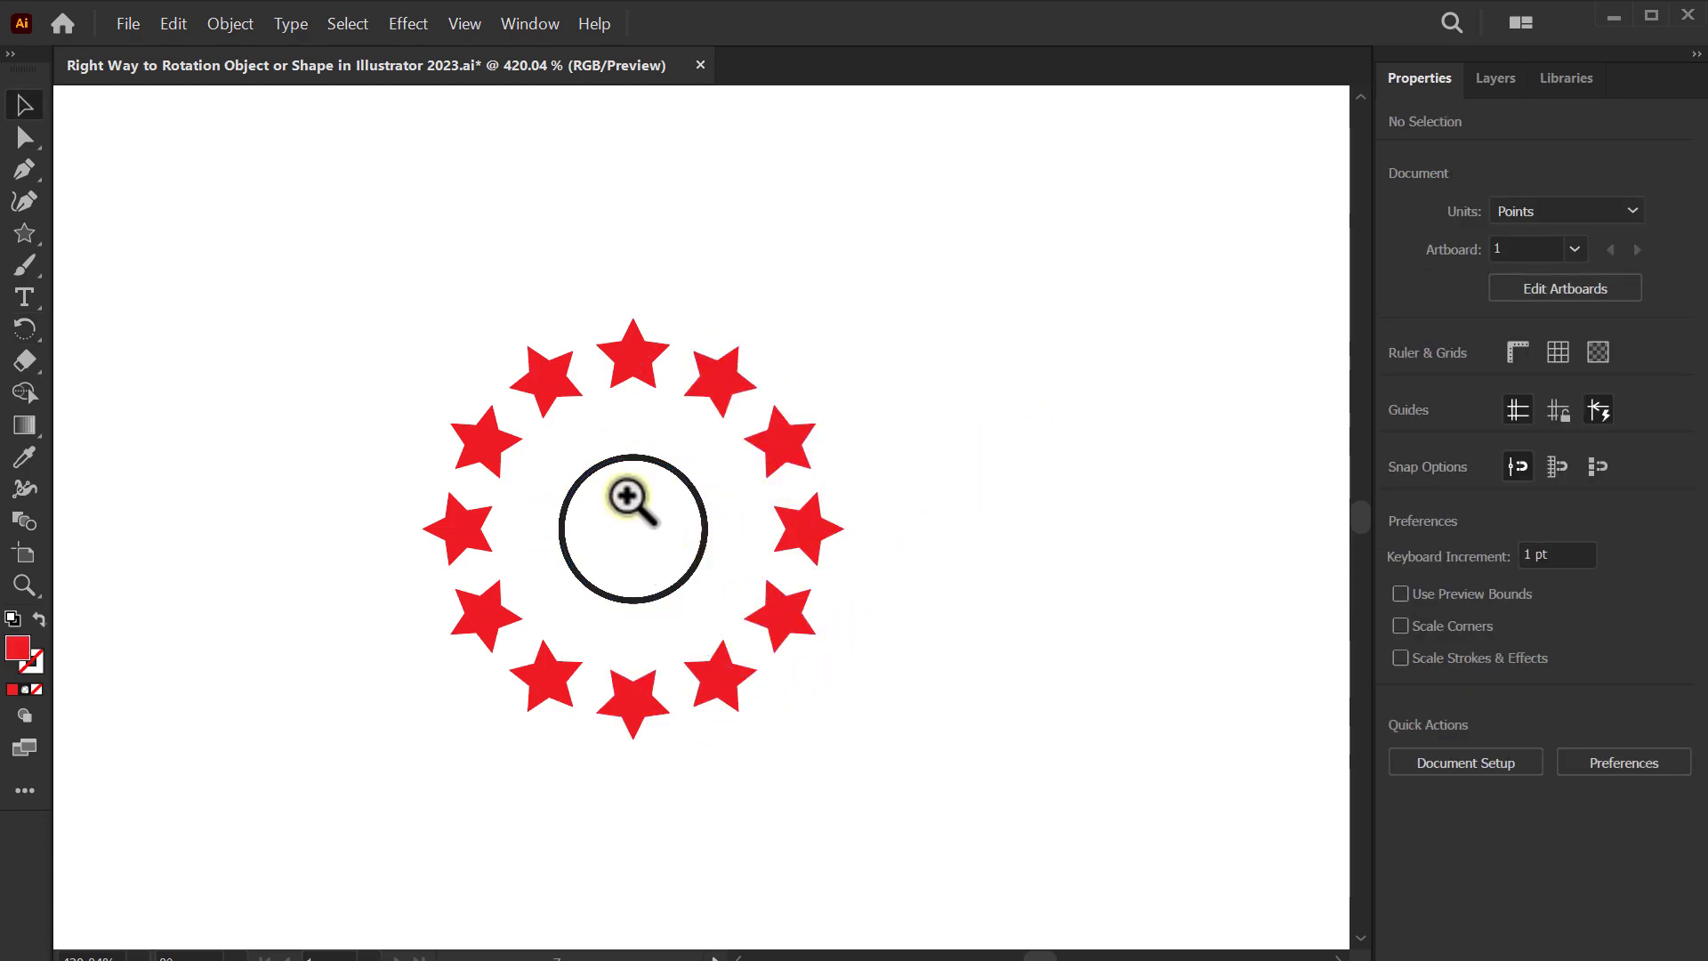
pyautogui.moveTo(629, 496)
pyautogui.mouseDown()
pyautogui.moveTo(784, 458)
pyautogui.moveTo(698, 477)
pyautogui.mouseUp()
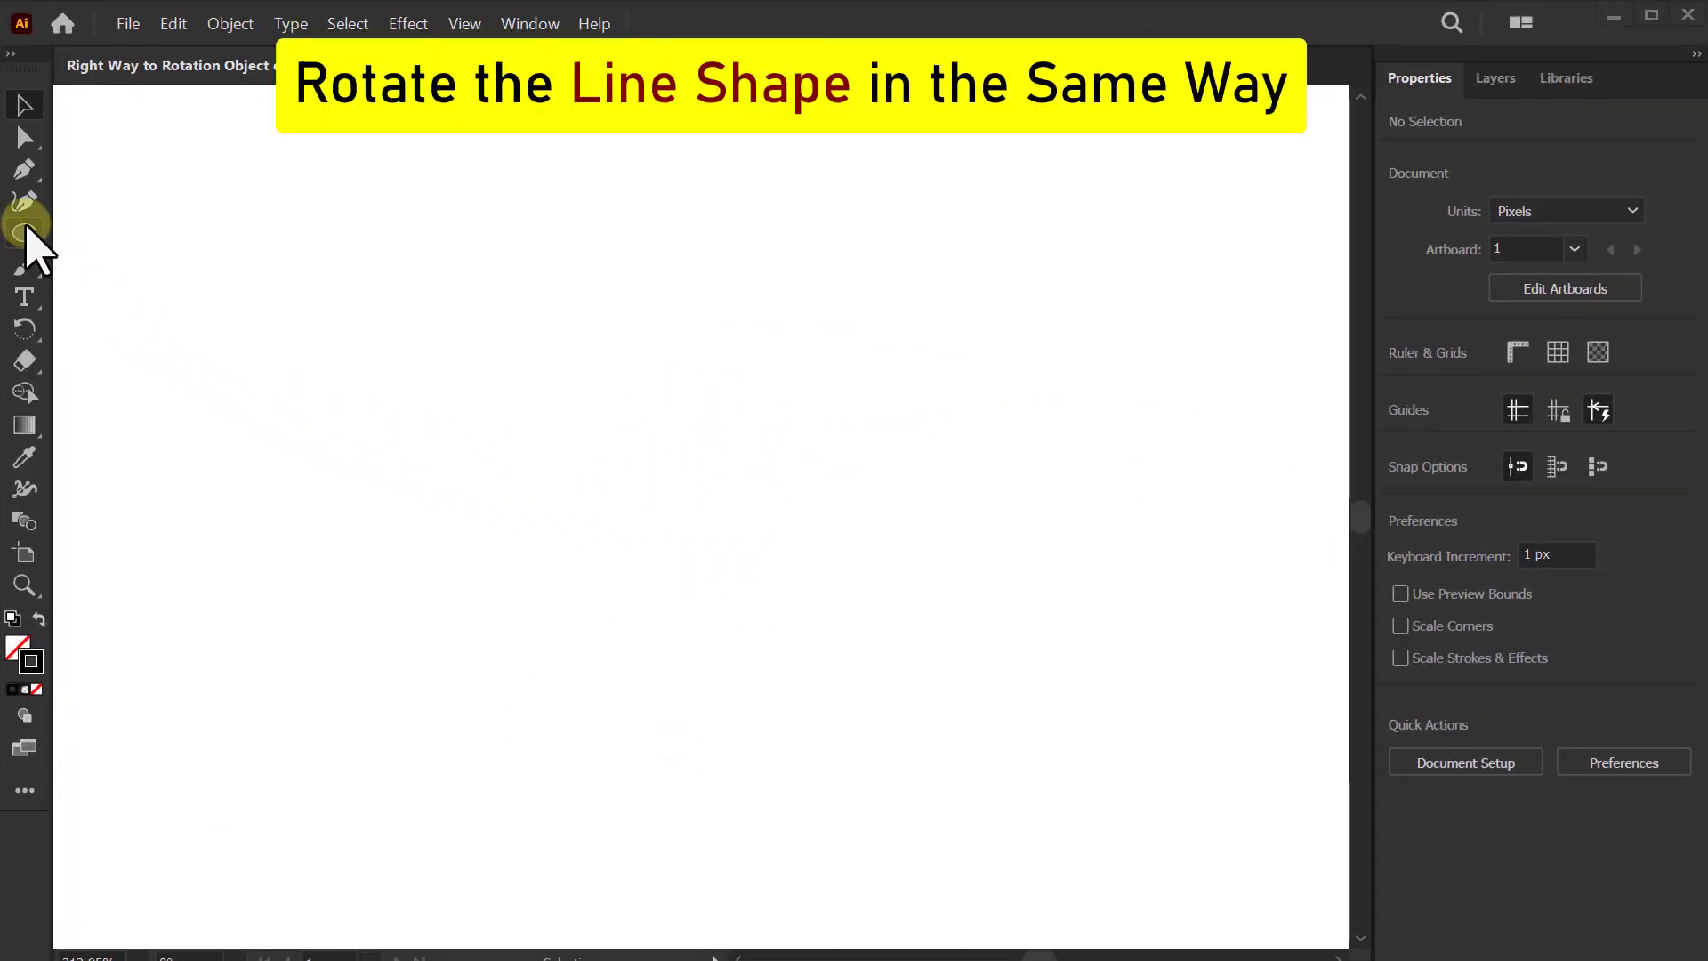
# Step: Draw a circle about 63 px wide near the page centre with the Ellipse Tool
pyautogui.moveTo(30, 234); pyautogui.dragTo(144, 273)
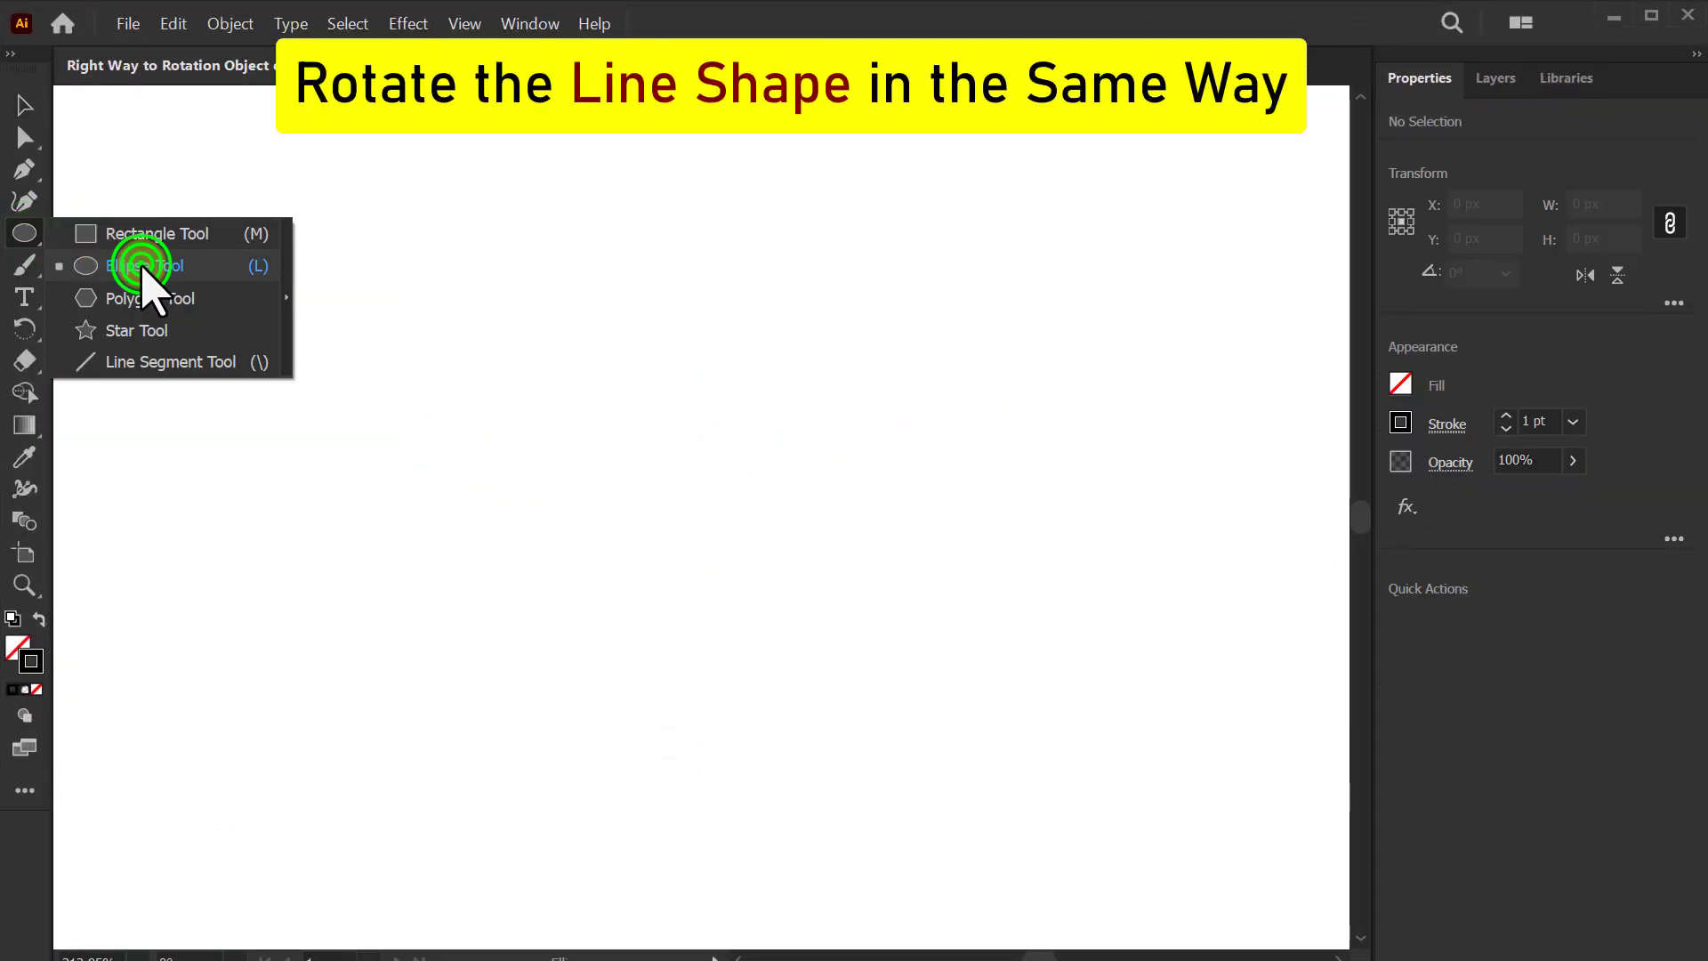
pyautogui.moveTo(575, 531)
pyautogui.mouseDown()
pyautogui.moveTo(747, 704)
pyautogui.moveTo(748, 600)
pyautogui.mouseUp()
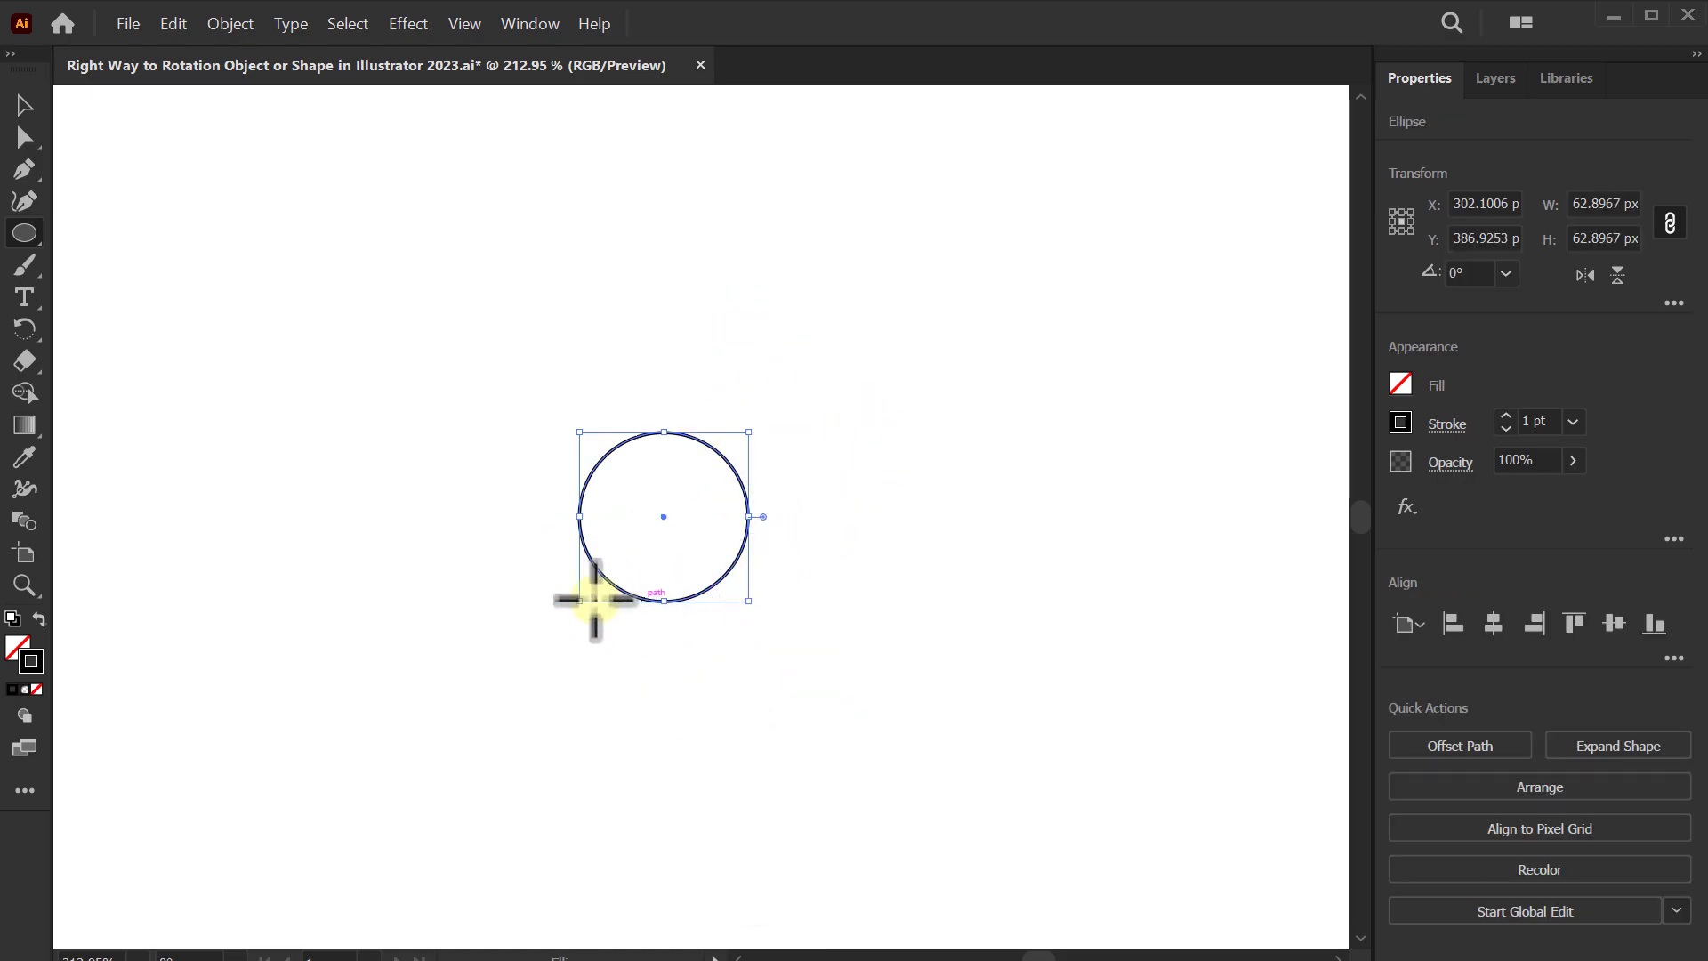
pyautogui.moveTo(23, 231); pyautogui.dragTo(126, 360)
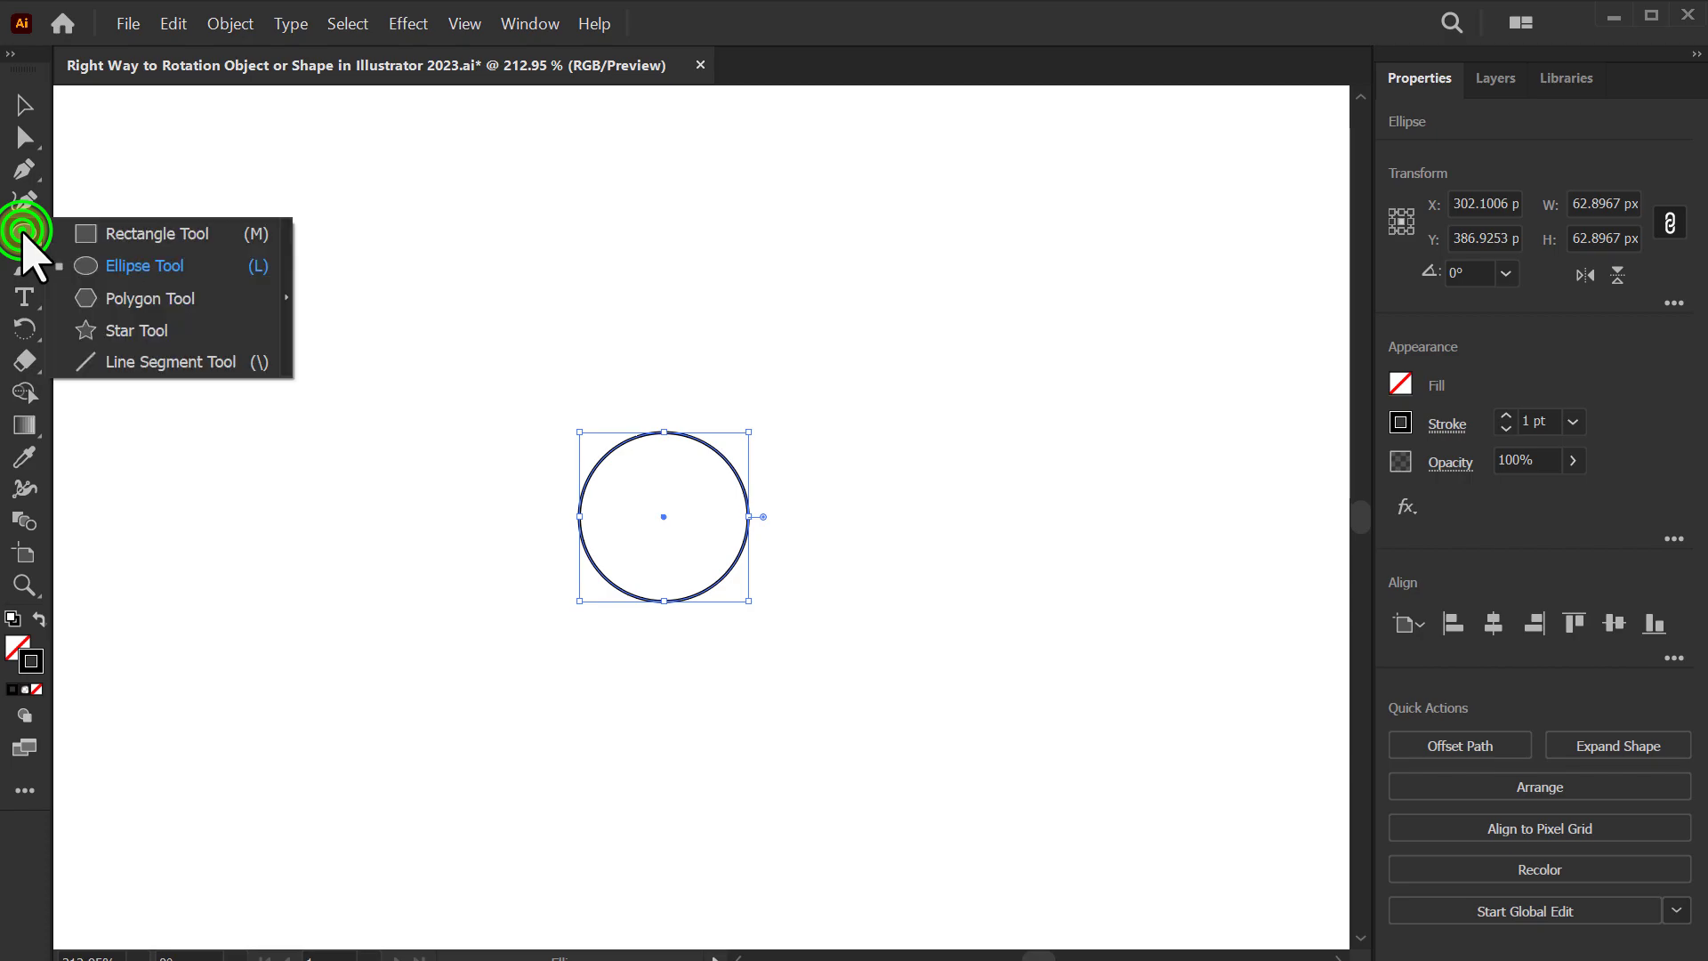
# Step: Draw a 46 px vertical line centred directly above the new circle
pyautogui.click(126, 360)
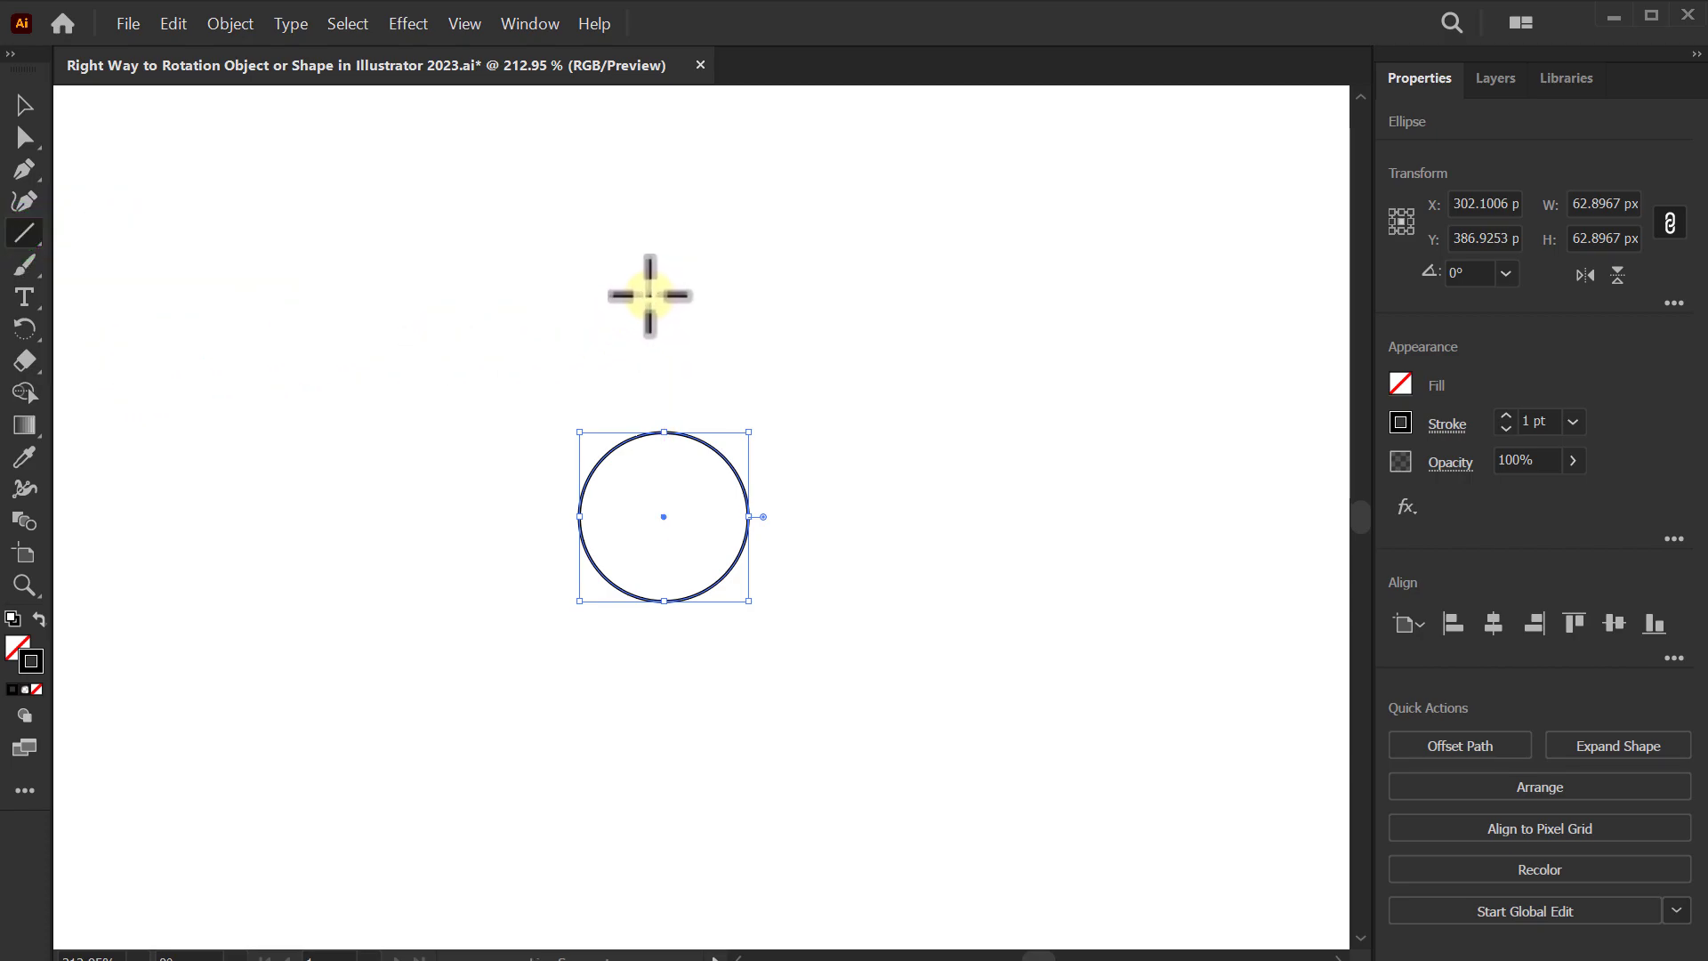
pyautogui.moveTo(656, 259); pyautogui.dragTo(662, 384)
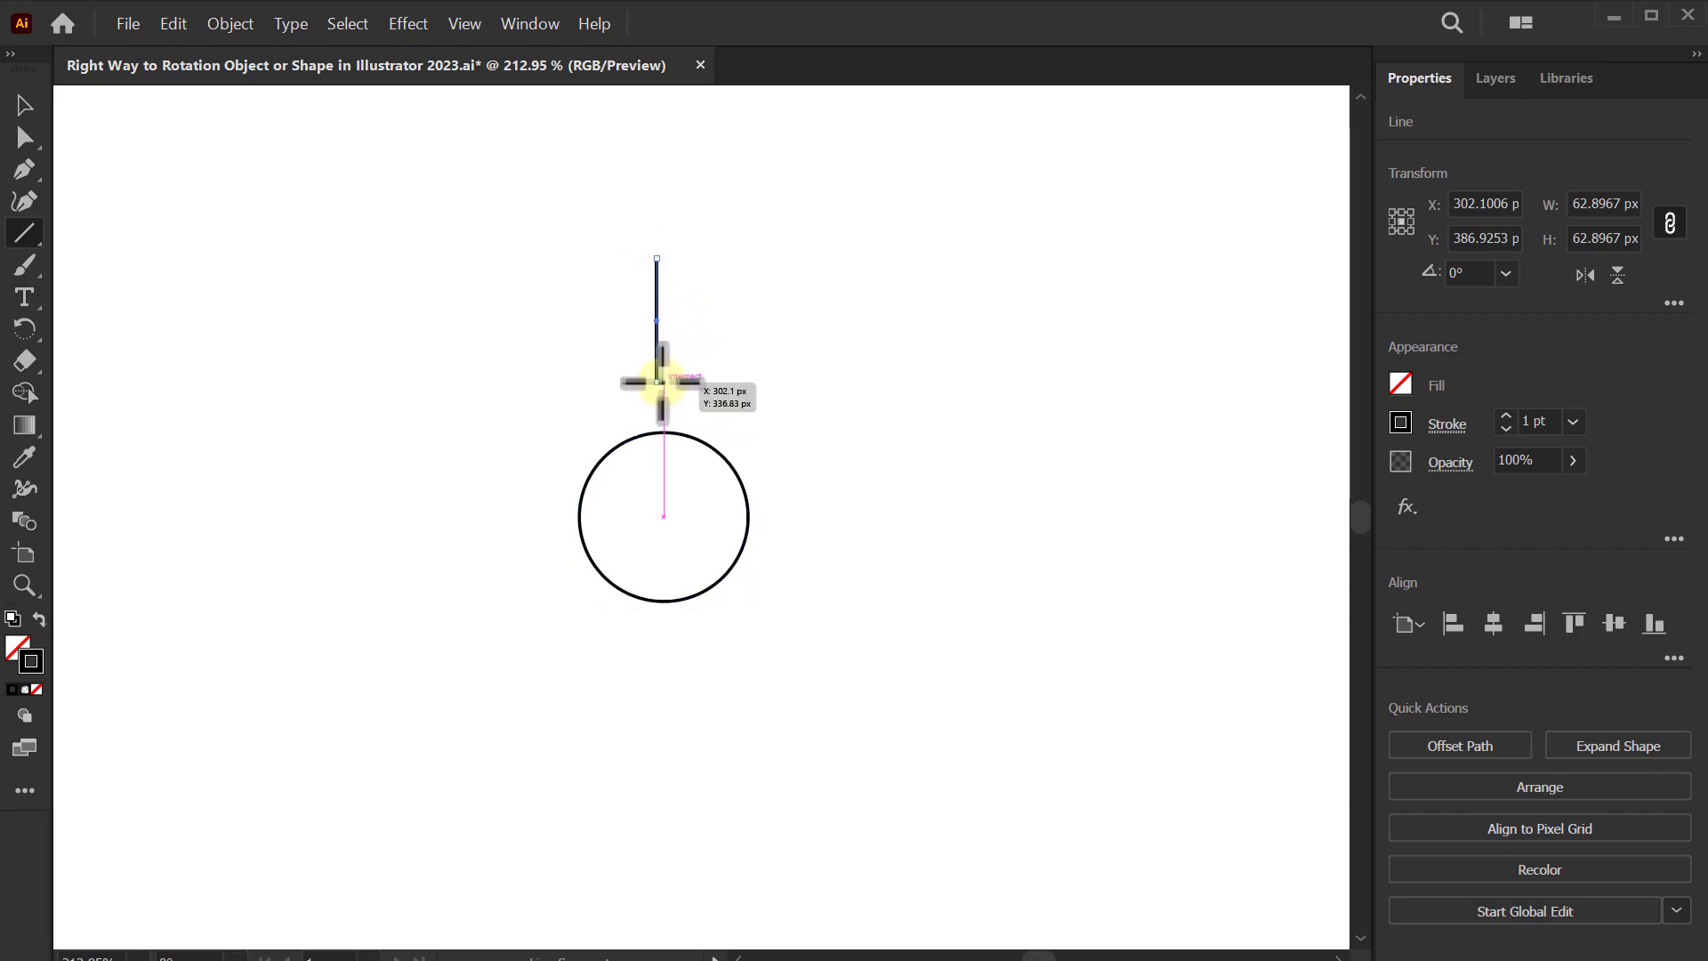
pyautogui.moveTo(663, 383); pyautogui.dragTo(656, 381)
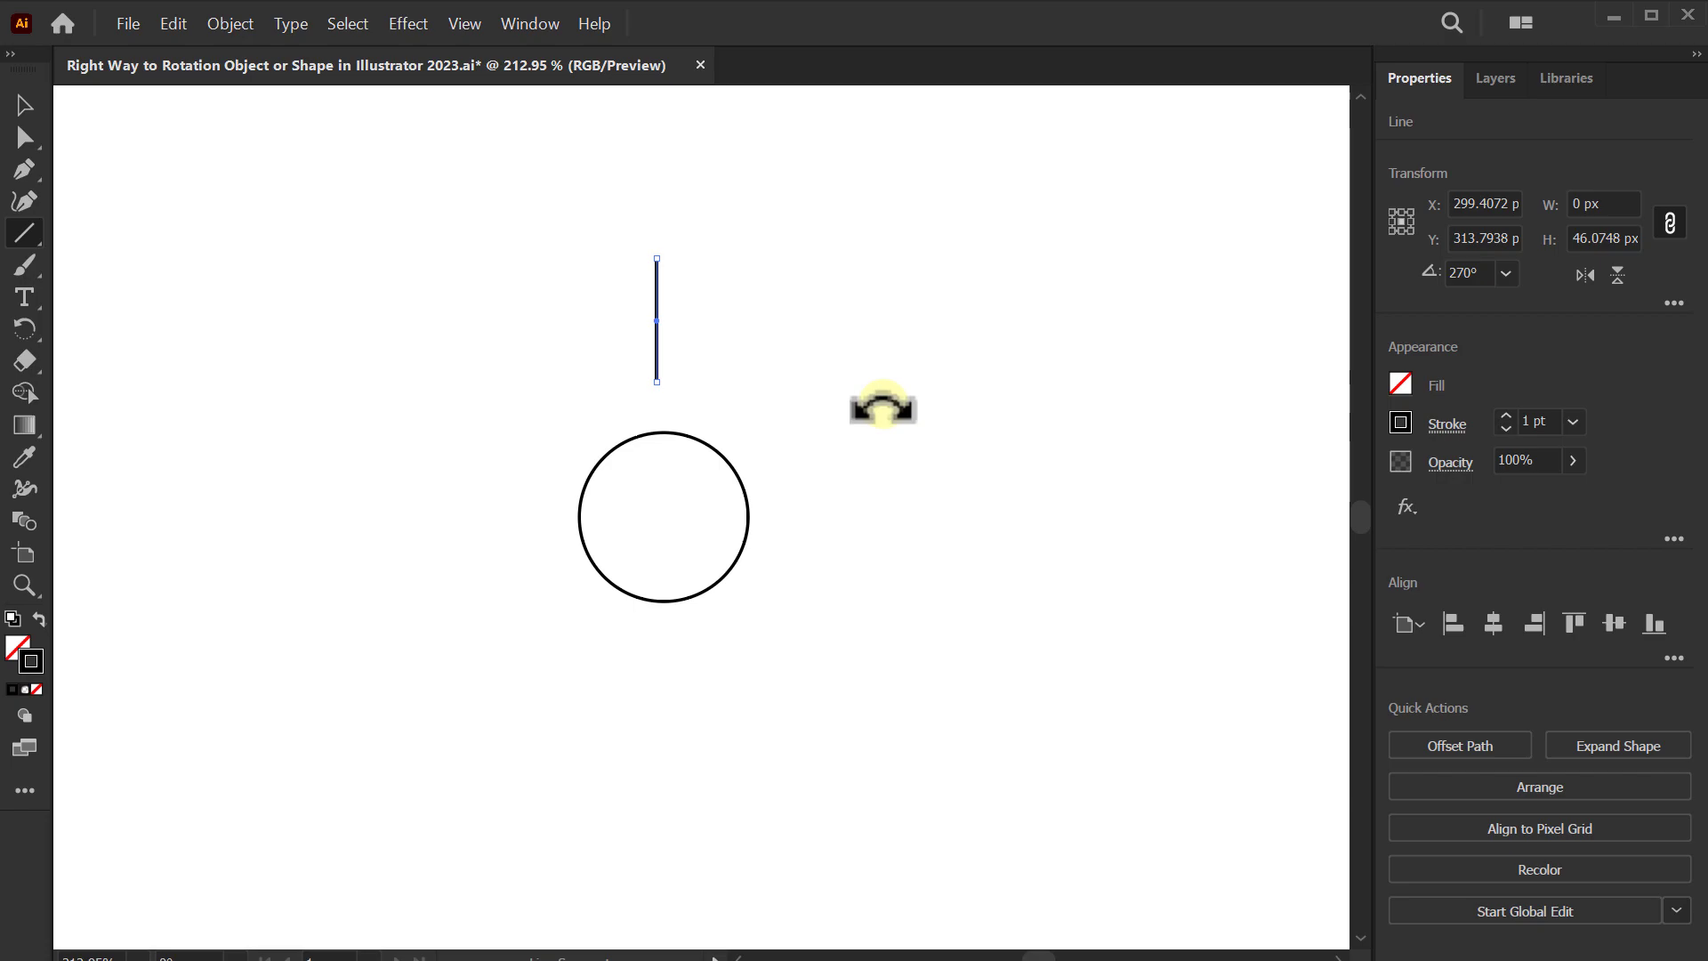
# Step: Give the line a 5 pt stroke with Round Cap and Round Join
pyautogui.click(1445, 426)
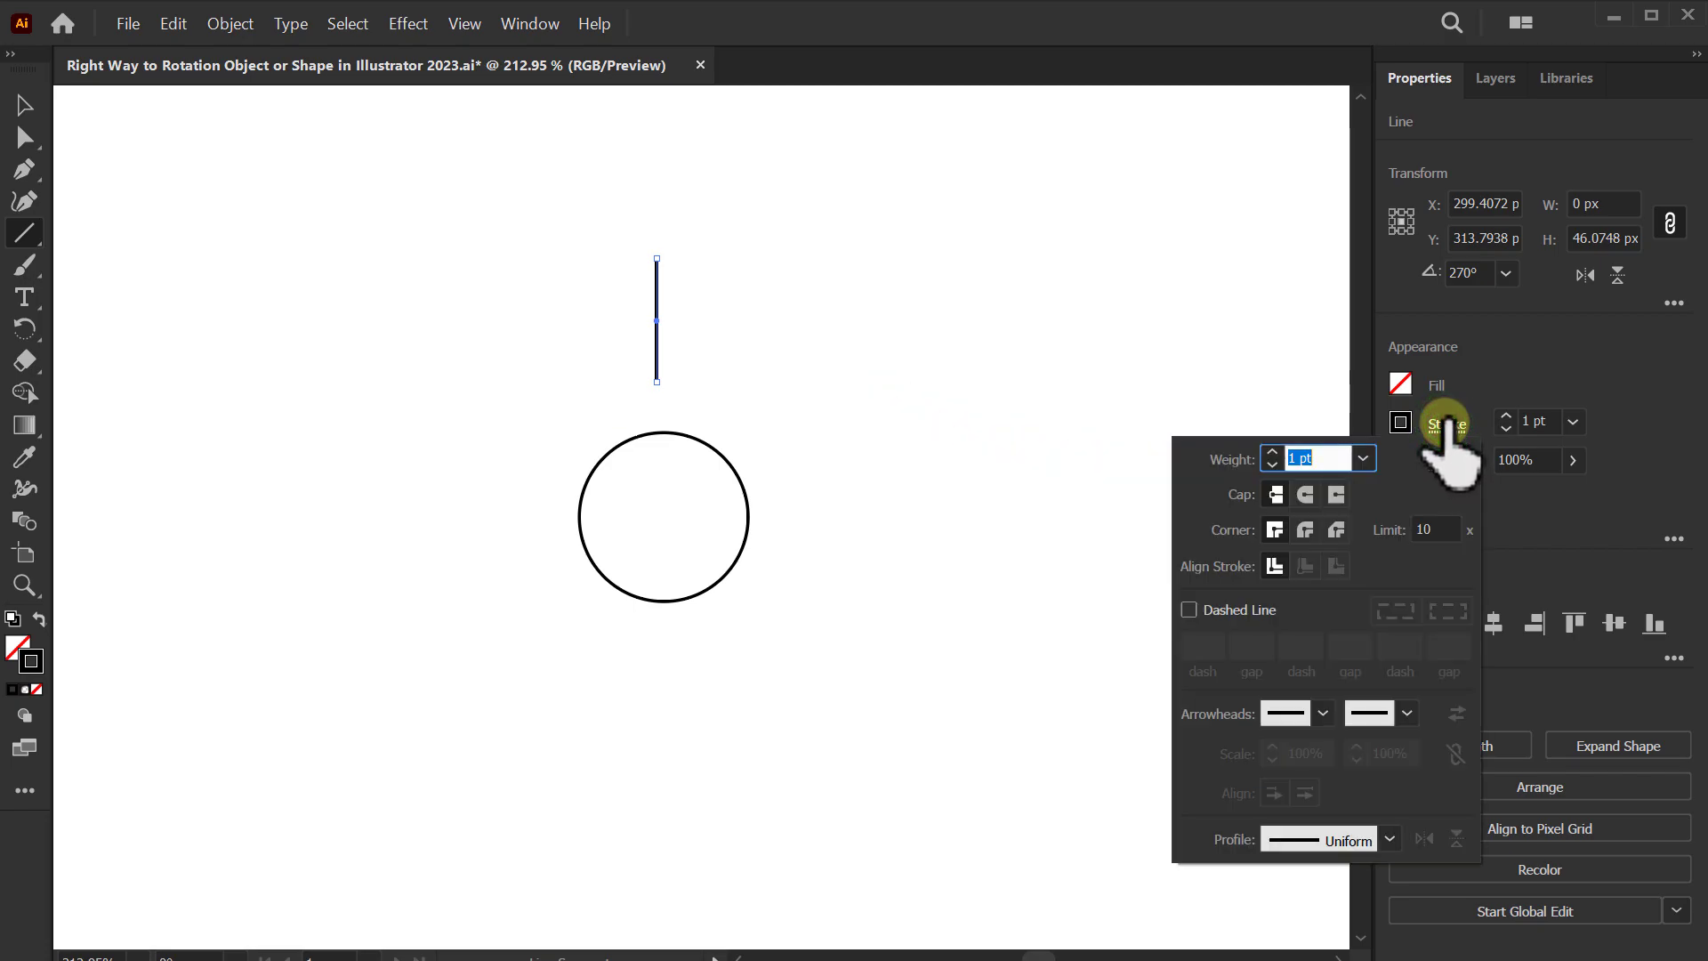
pyautogui.click(1365, 459)
pyautogui.click(1398, 603)
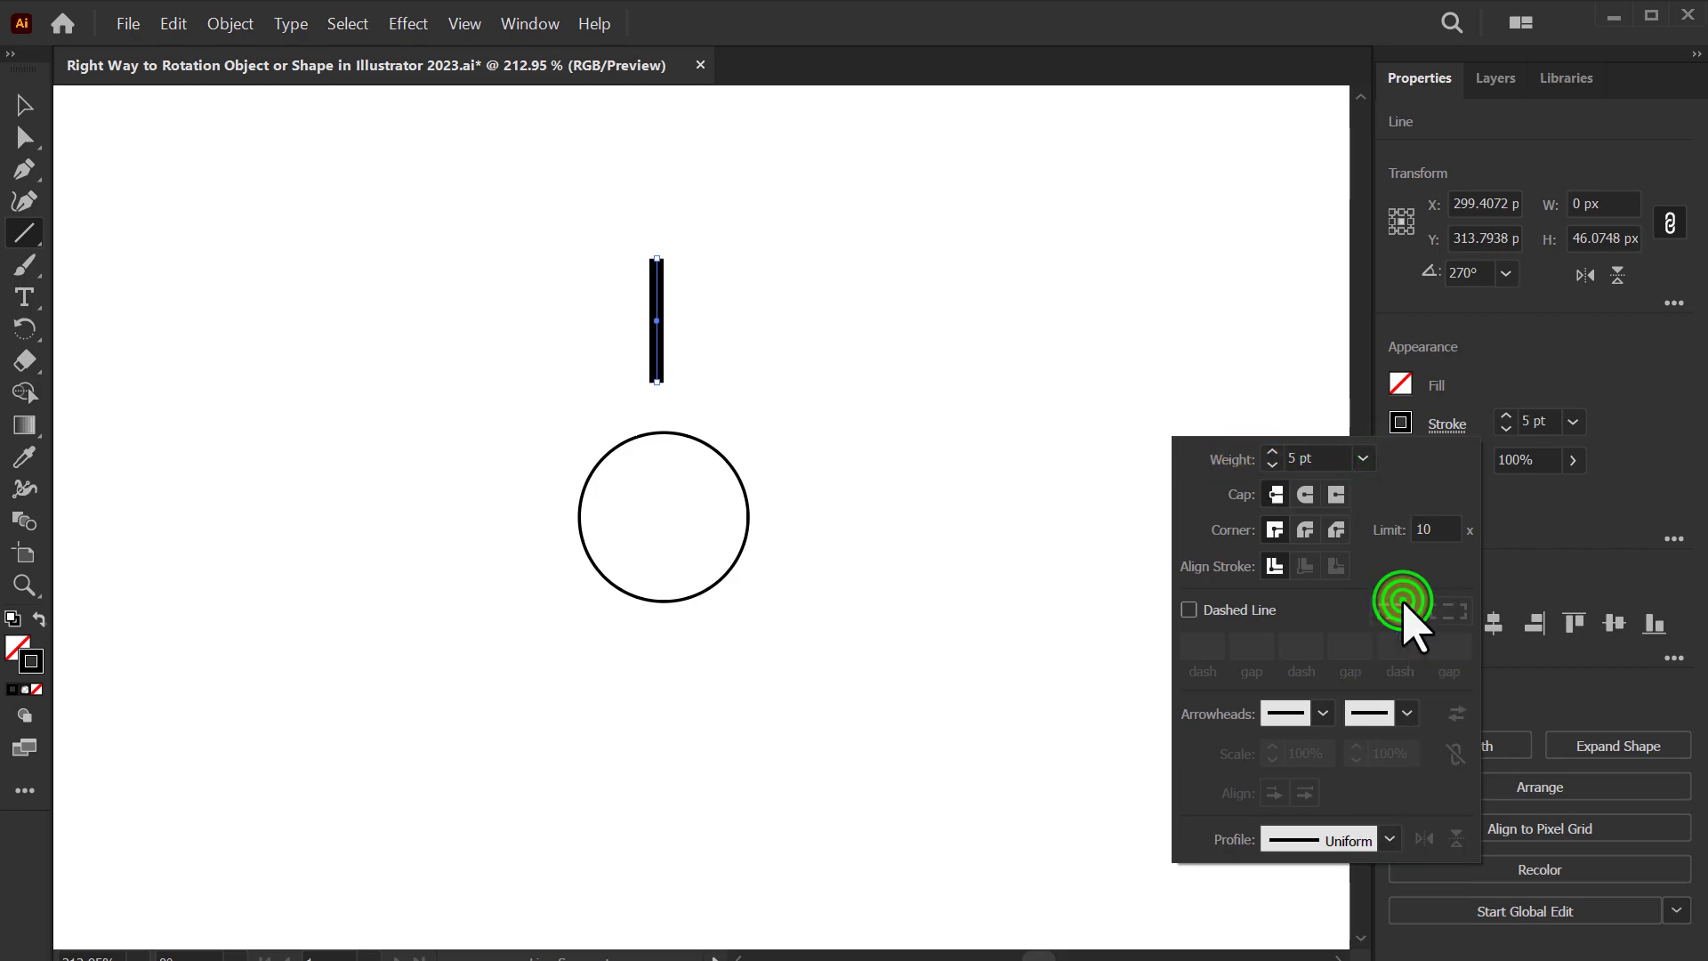
pyautogui.click(1304, 495)
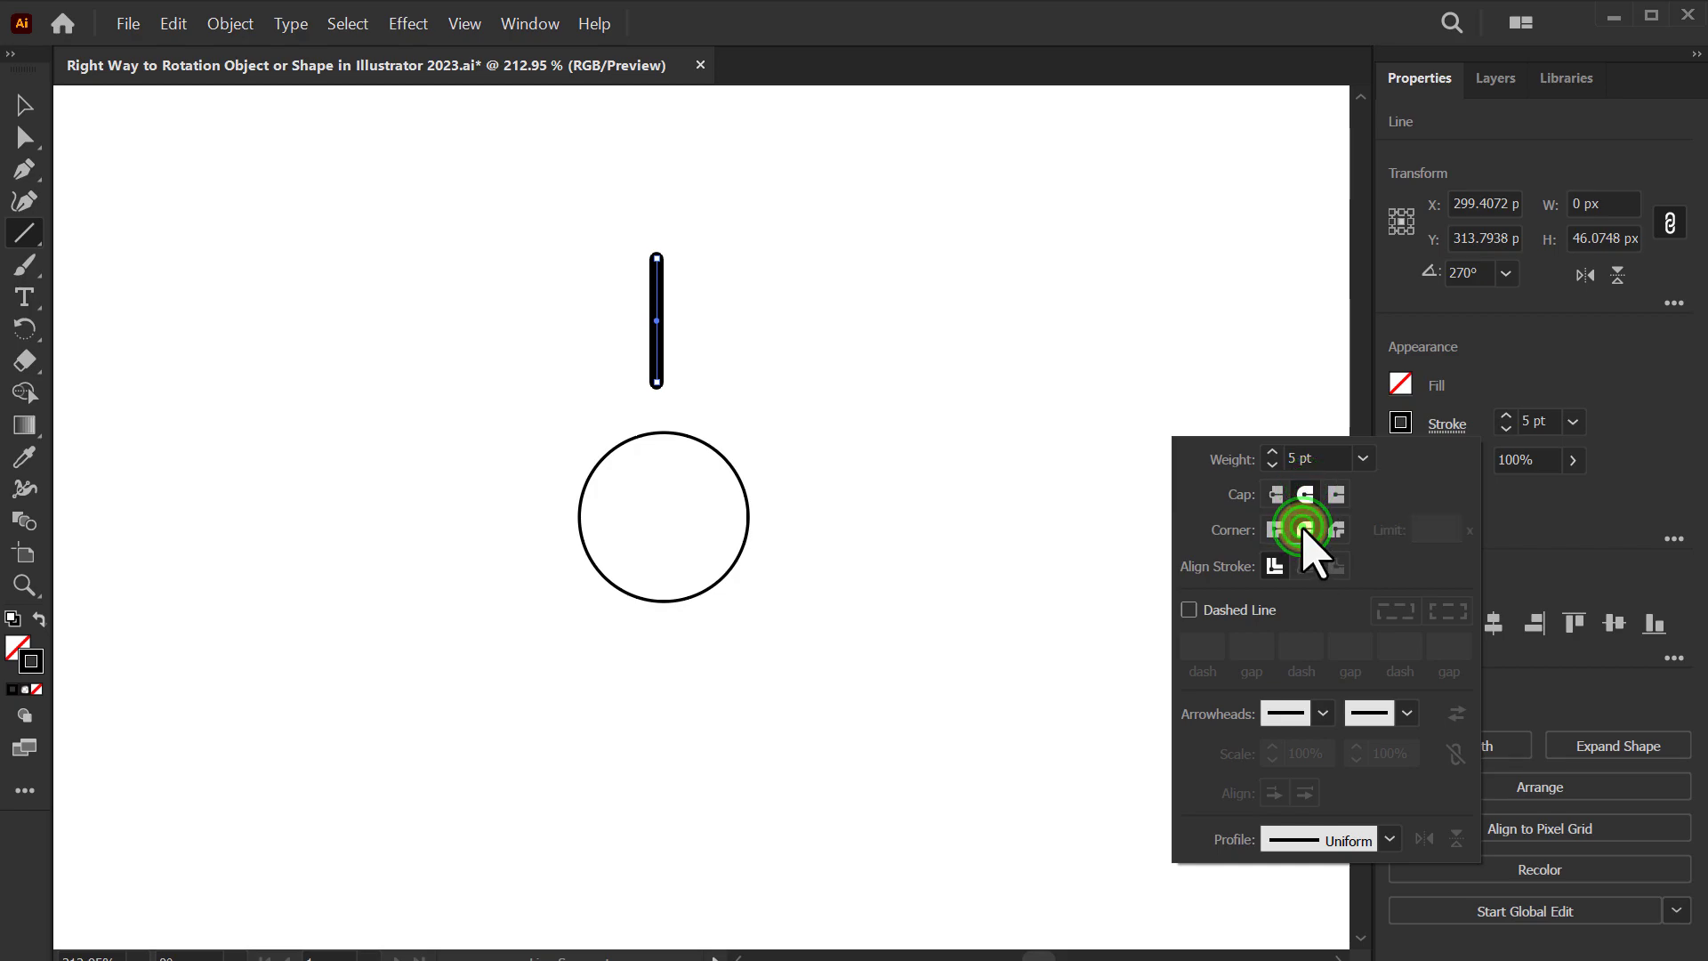
pyautogui.click(1307, 529)
# Step: Select the thick line and circle together and centre the line horizontally over the circle
pyautogui.click(26, 104)
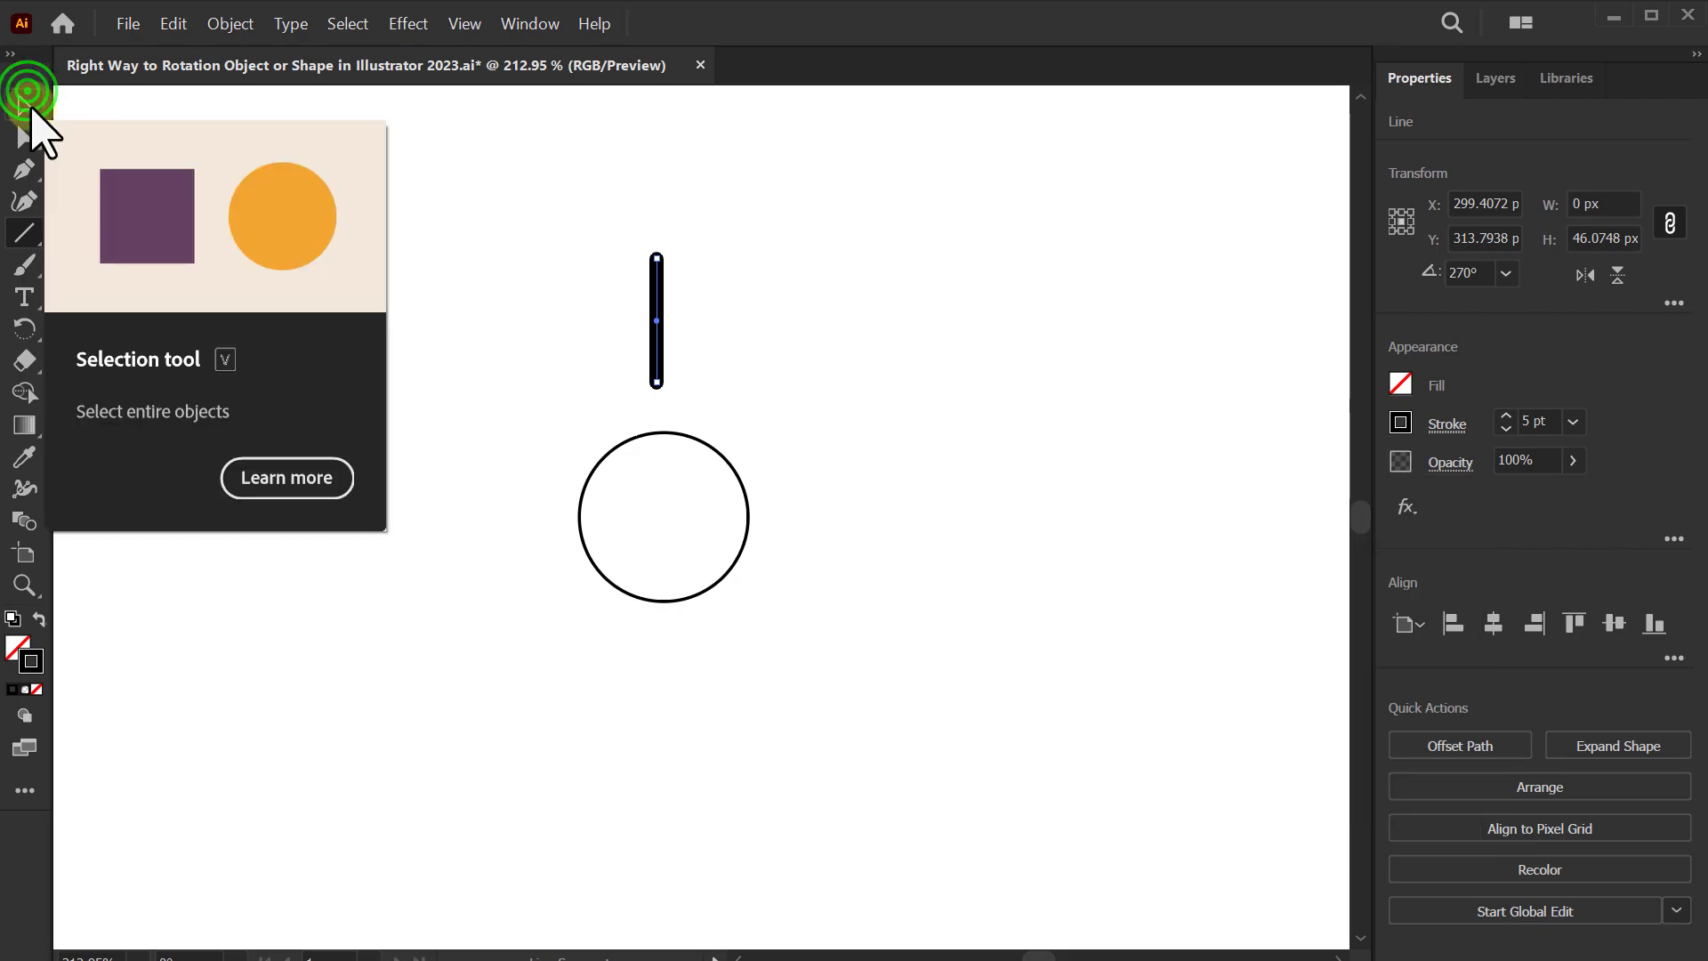
pyautogui.moveTo(423, 143); pyautogui.dragTo(867, 745)
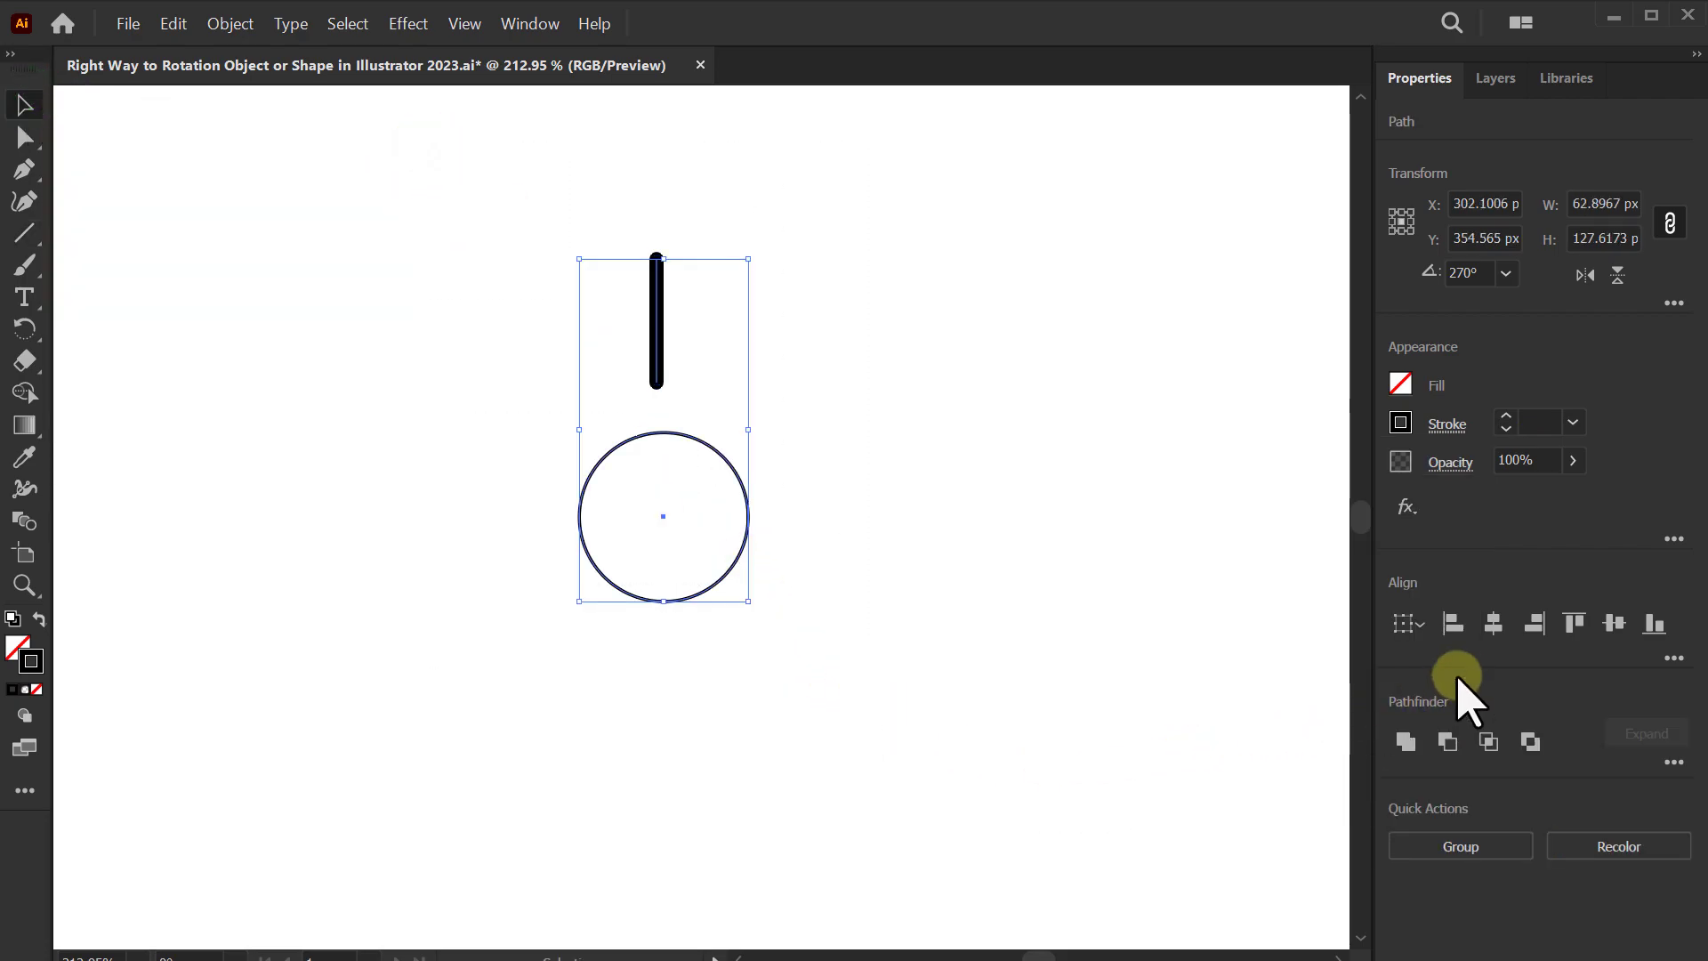
pyautogui.click(1493, 622)
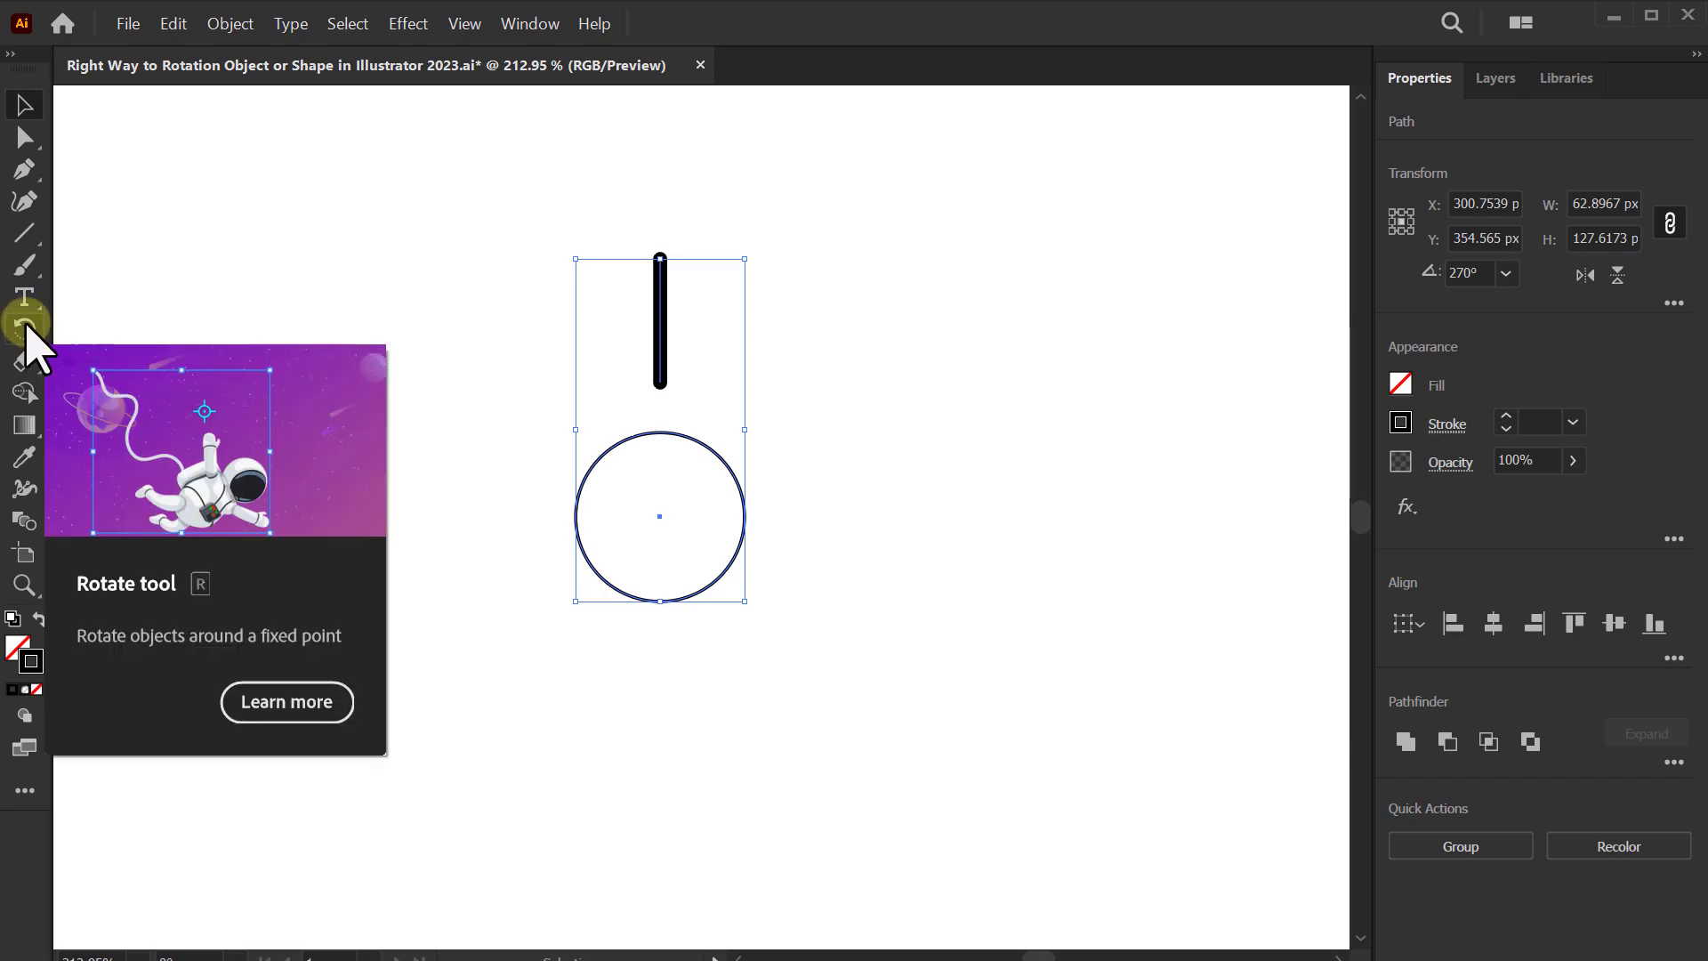
pyautogui.click(26, 323)
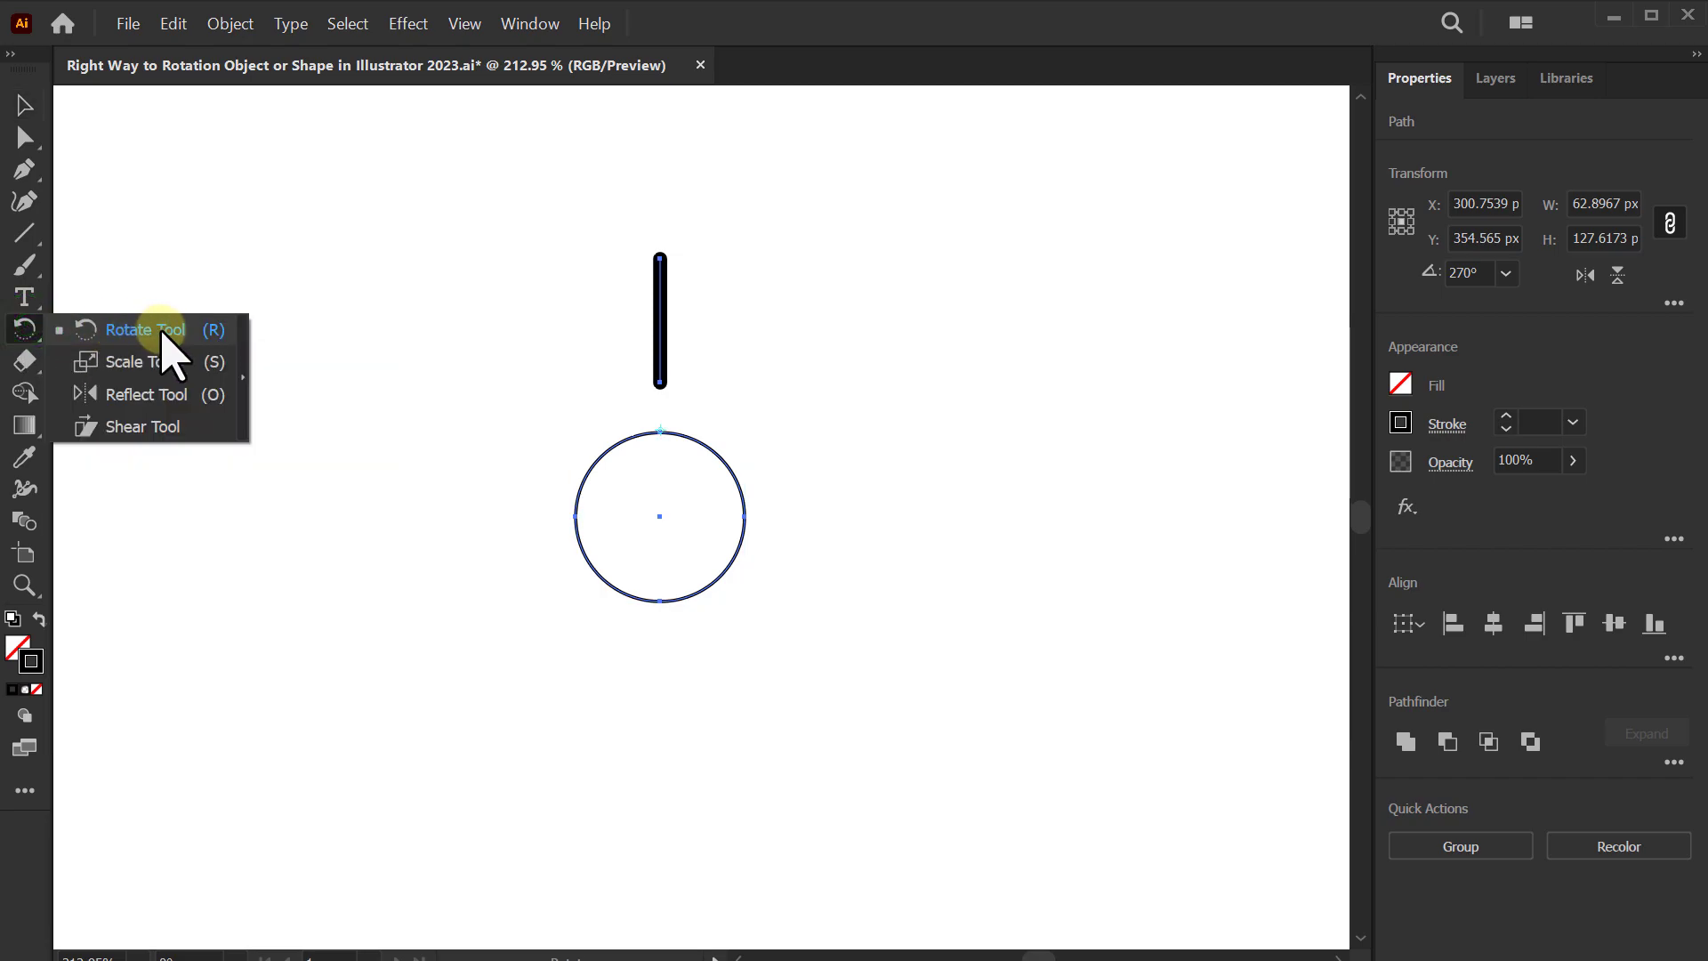
pyautogui.click(145, 328)
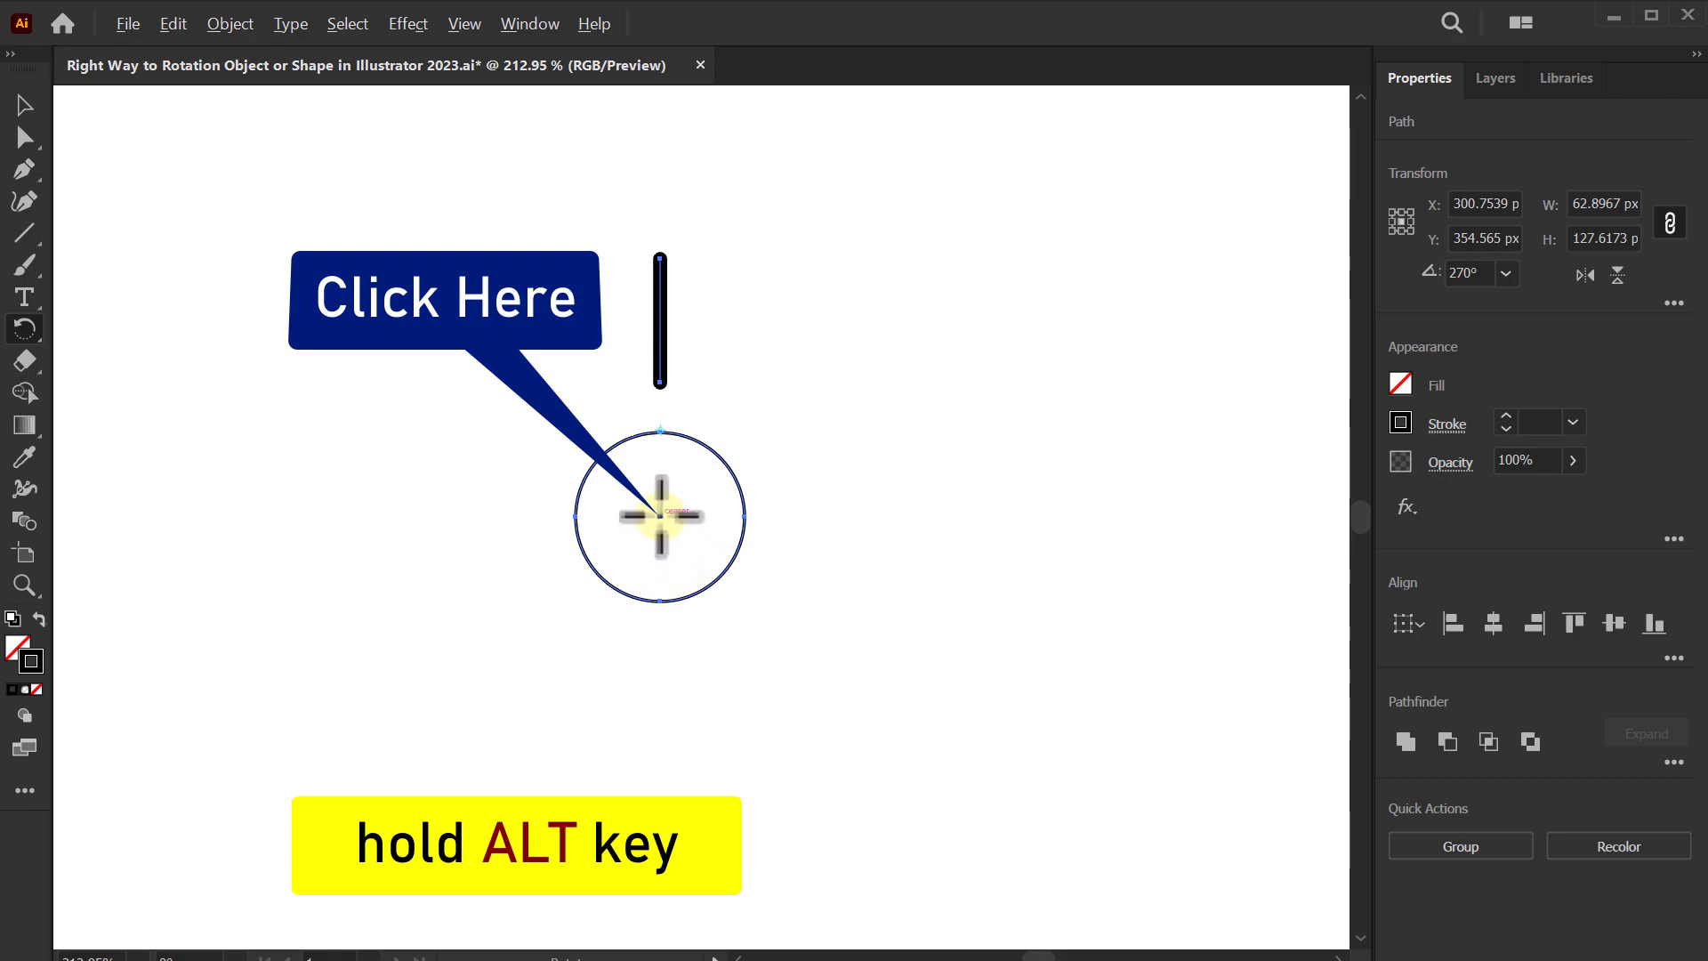
# Step: Copy the thick line at a 10° angle, pivoting on the circle's centre point
pyautogui.keyDown('alt'); pyautogui.click(661, 516); pyautogui.keyUp('alt')
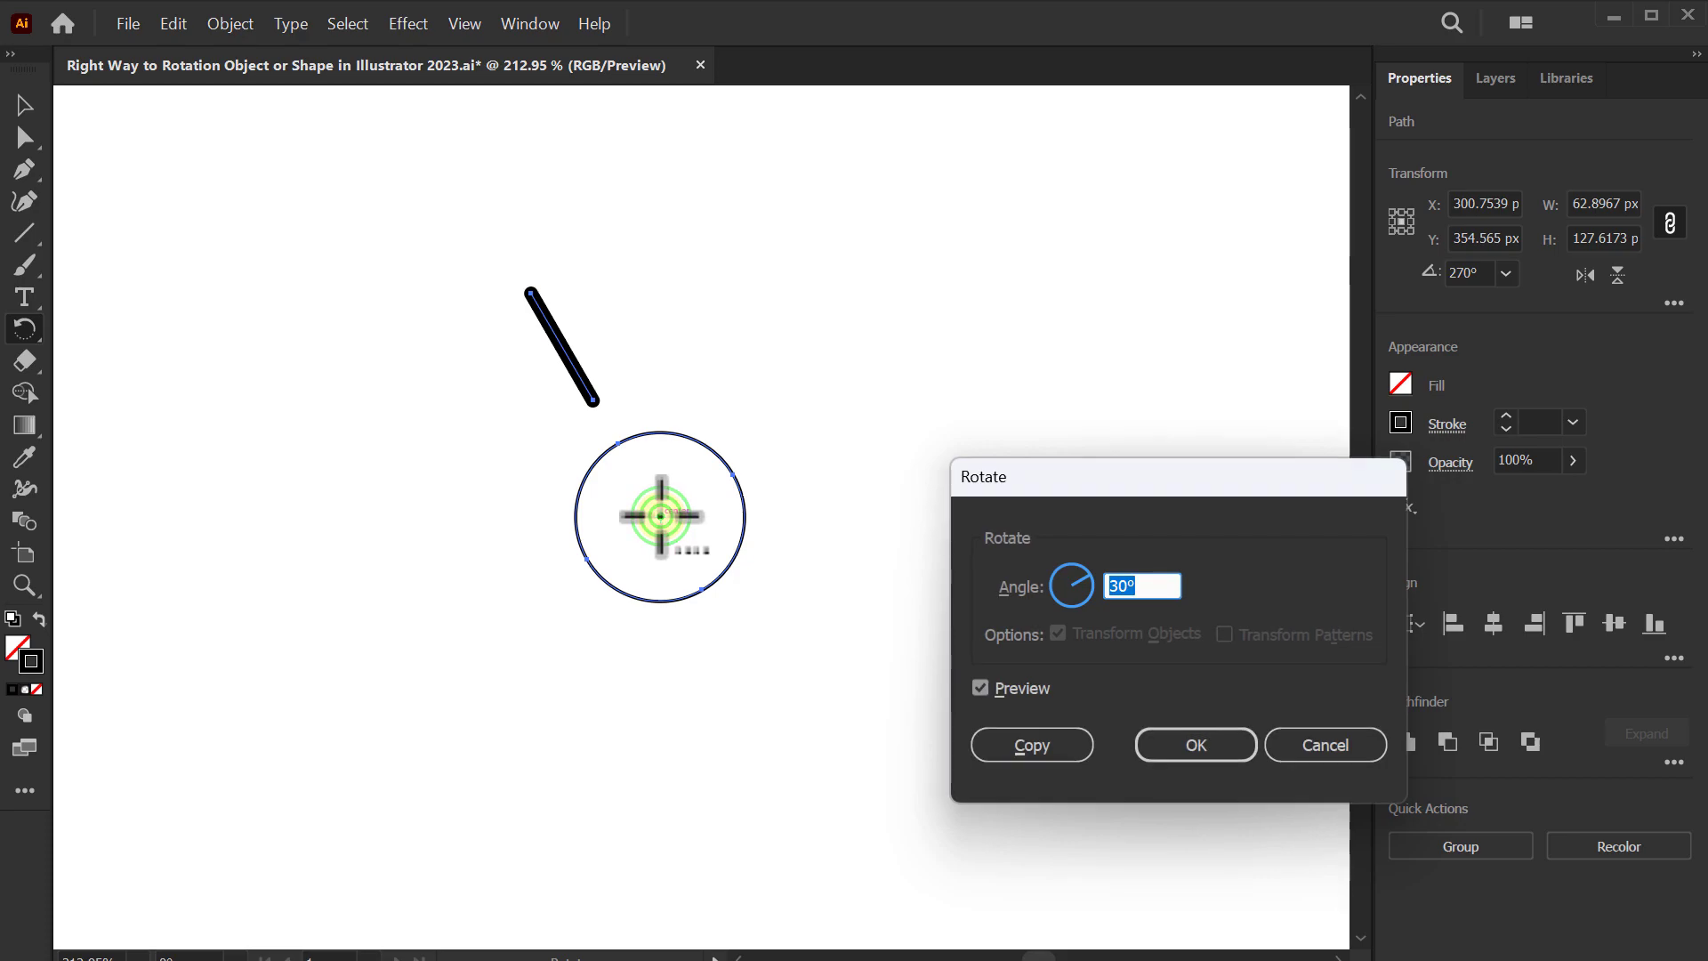
pyautogui.doubleClick(1146, 585)
pyautogui.write('10')
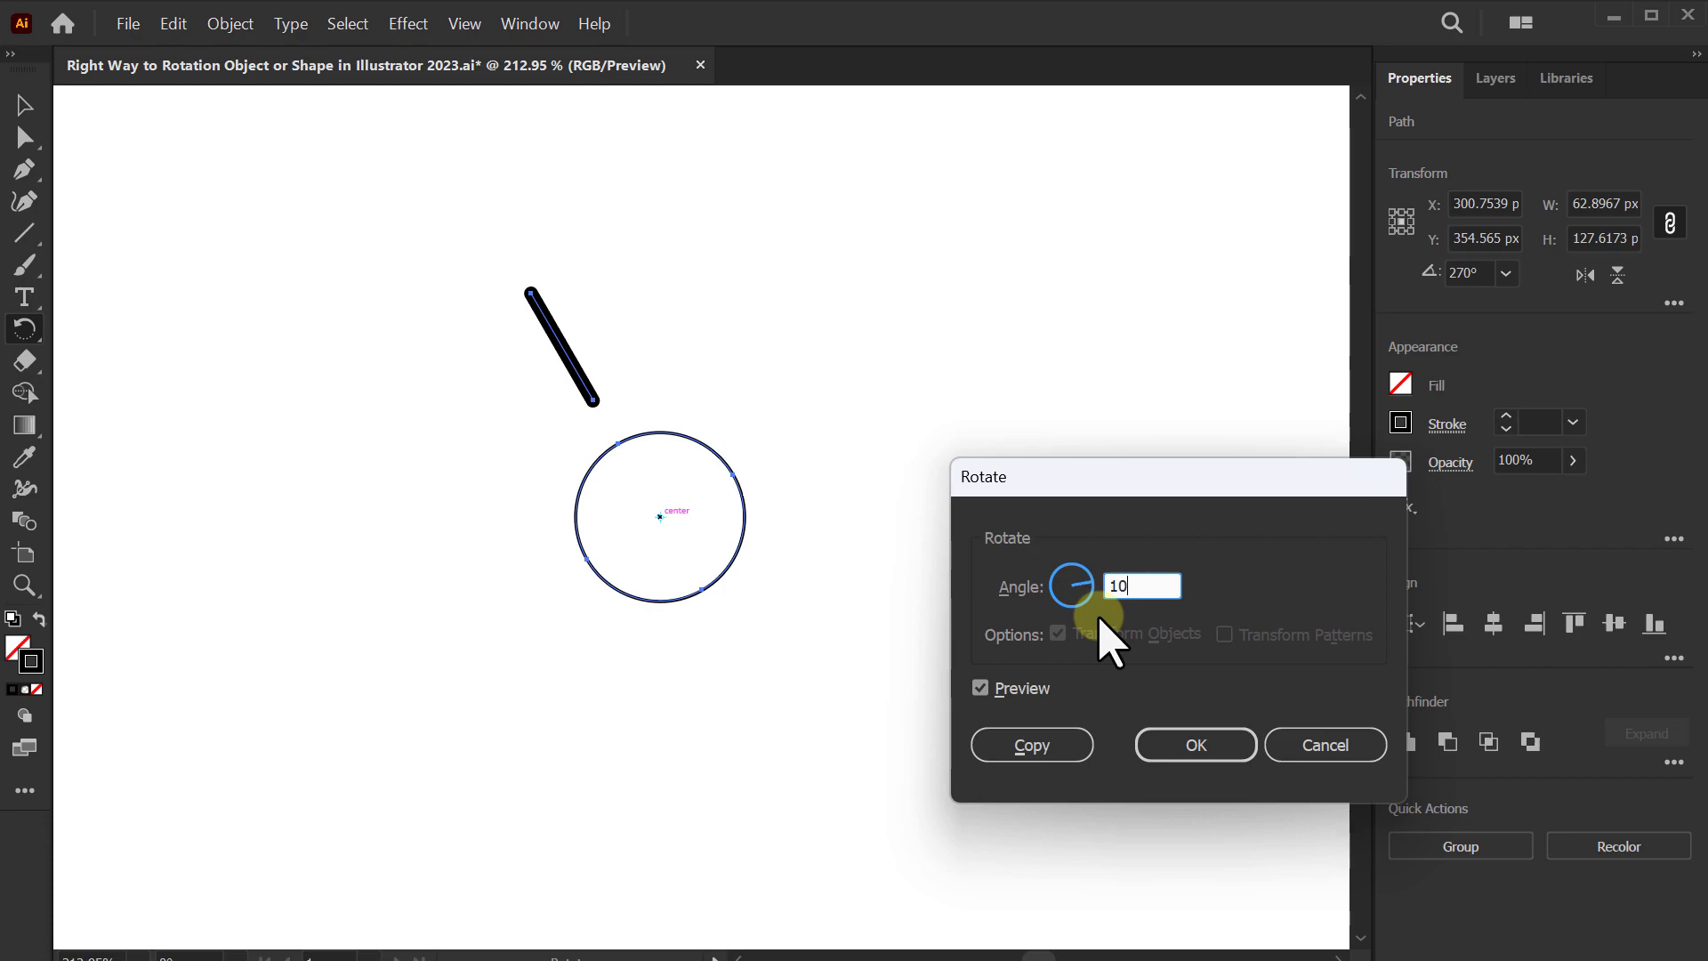
pyautogui.click(1035, 743)
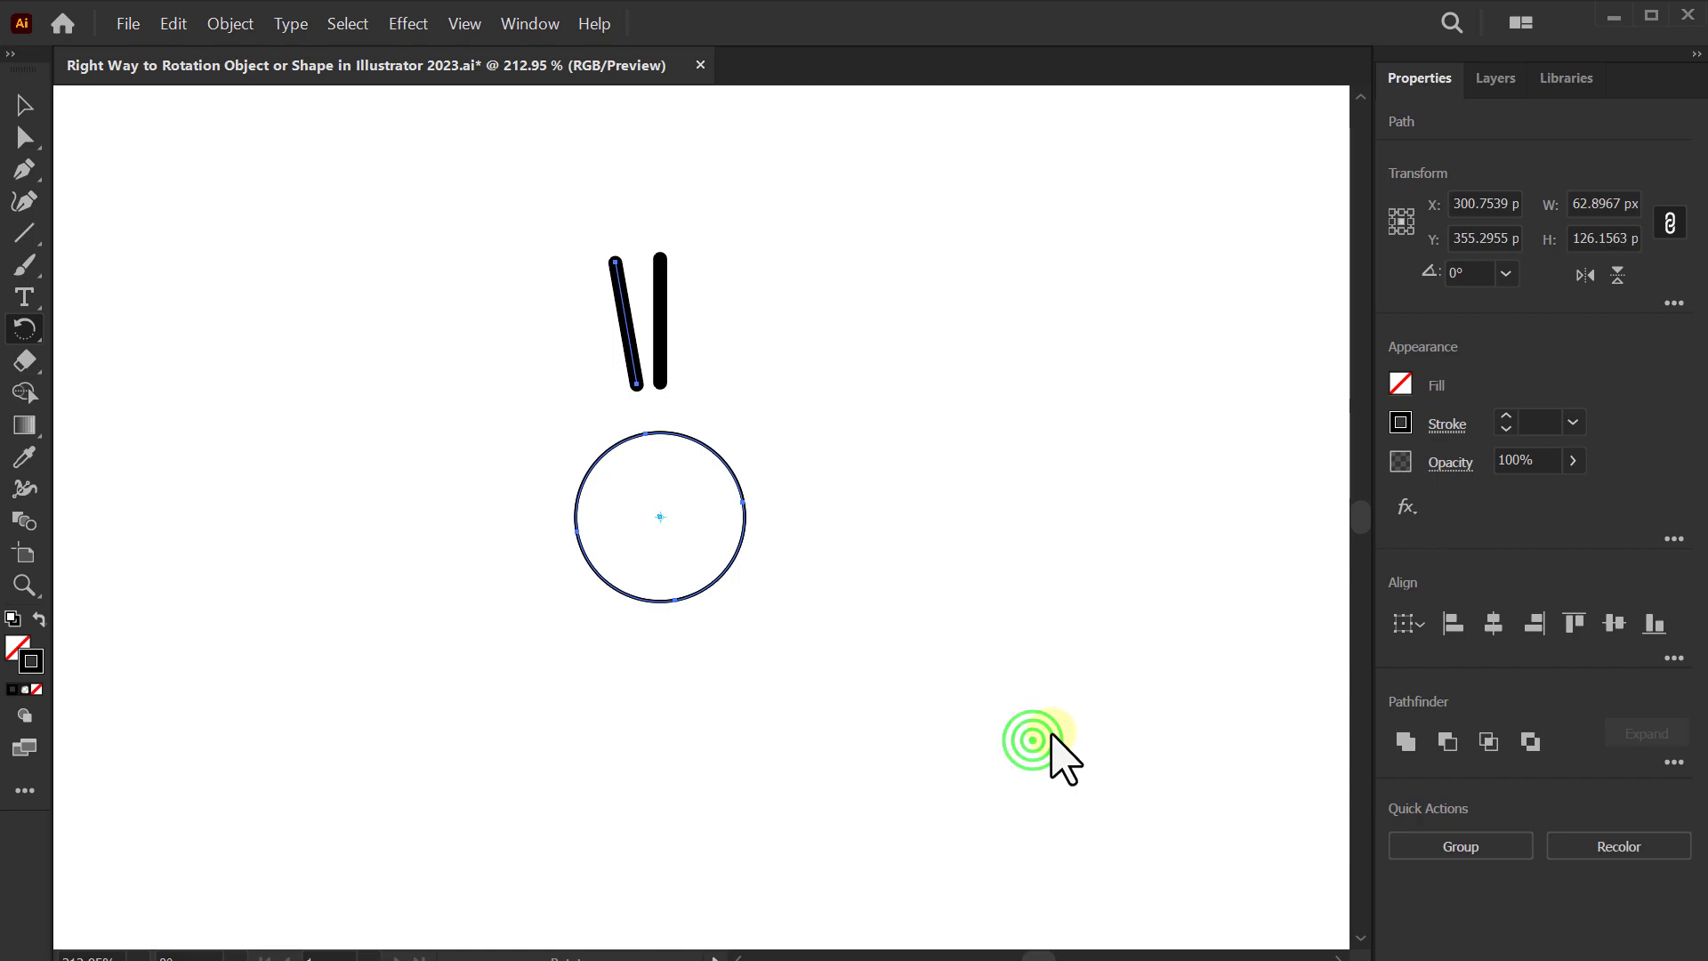
# Step: Repeat the 10° rotated copy four more times with Ctrl+D to build the ring
pyautogui.hotkey('ctrl', 'd')
pyautogui.hotkey('ctrl', 'd')
pyautogui.hotkey('ctrl', 'd')
pyautogui.hotkey('ctrl', 'd')
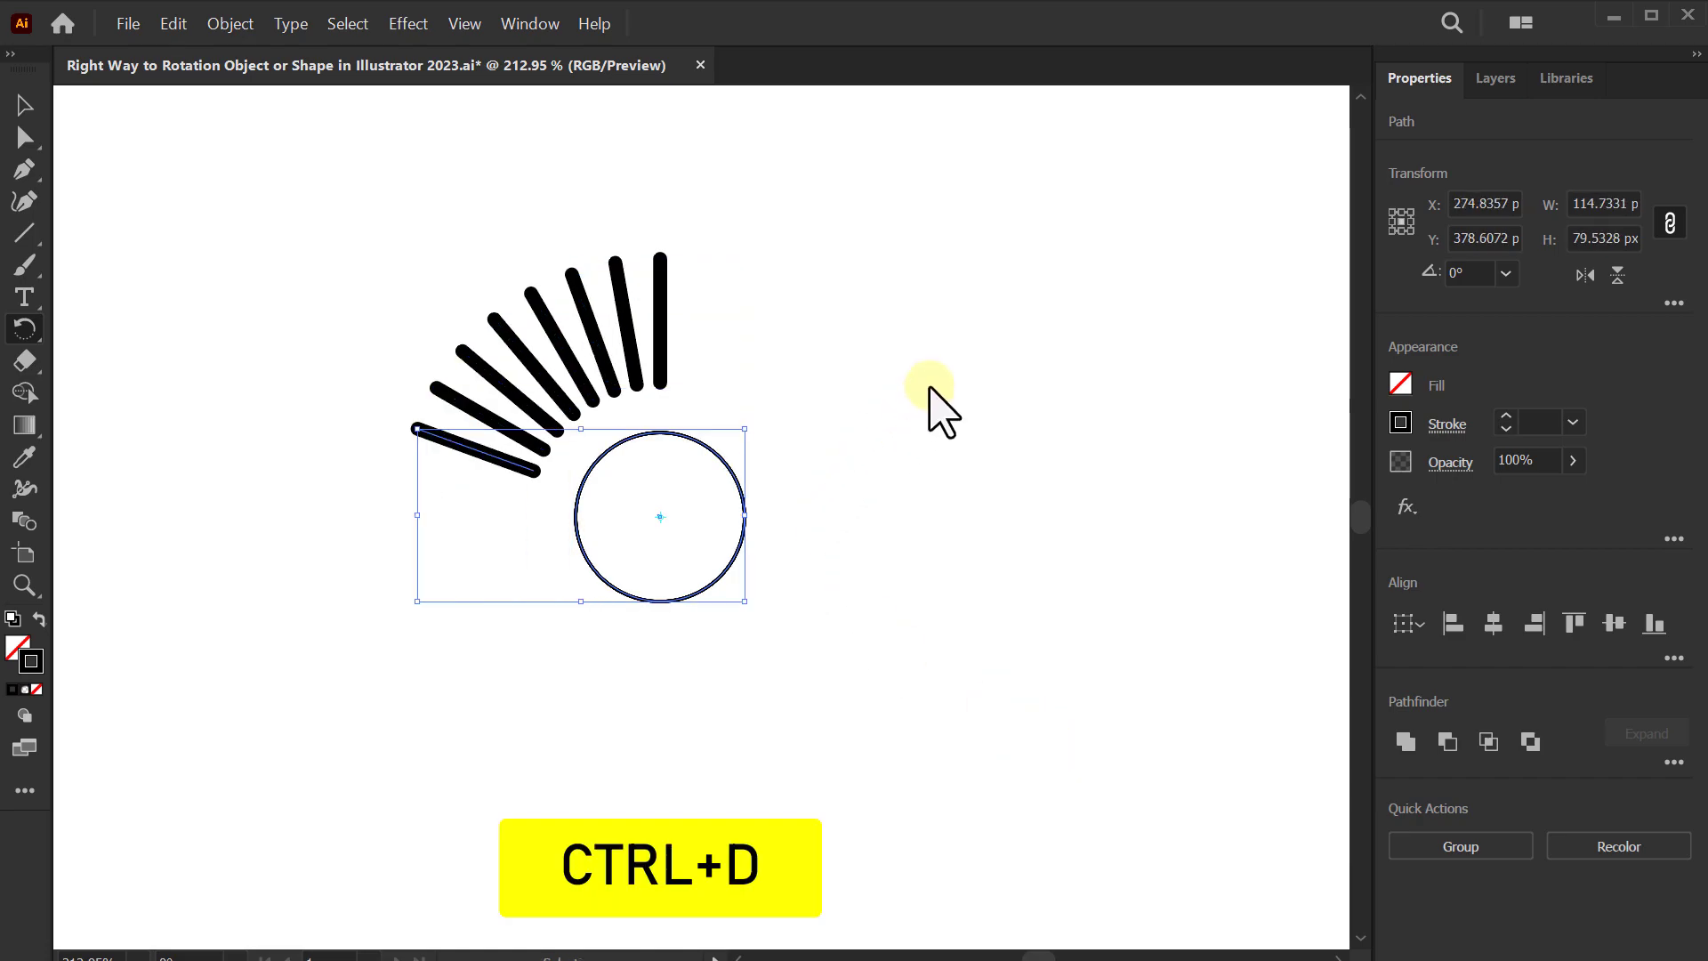
pyautogui.hotkey('ctrl', 'd')
pyautogui.hotkey('ctrl', 'd')
pyautogui.hotkey('ctrl', 'd')
pyautogui.hotkey('ctrl', 'd')
pyautogui.hotkey('ctrl', 'd')
pyautogui.hotkey('ctrl', 'd')
pyautogui.hotkey('ctrl', 'd')
pyautogui.hotkey('ctrl', 'd')
pyautogui.hotkey('ctrl', 'd')
pyautogui.hotkey('ctrl', 'd')
pyautogui.hotkey('ctrl', 'd')
pyautogui.hotkey('ctrl', 'd')
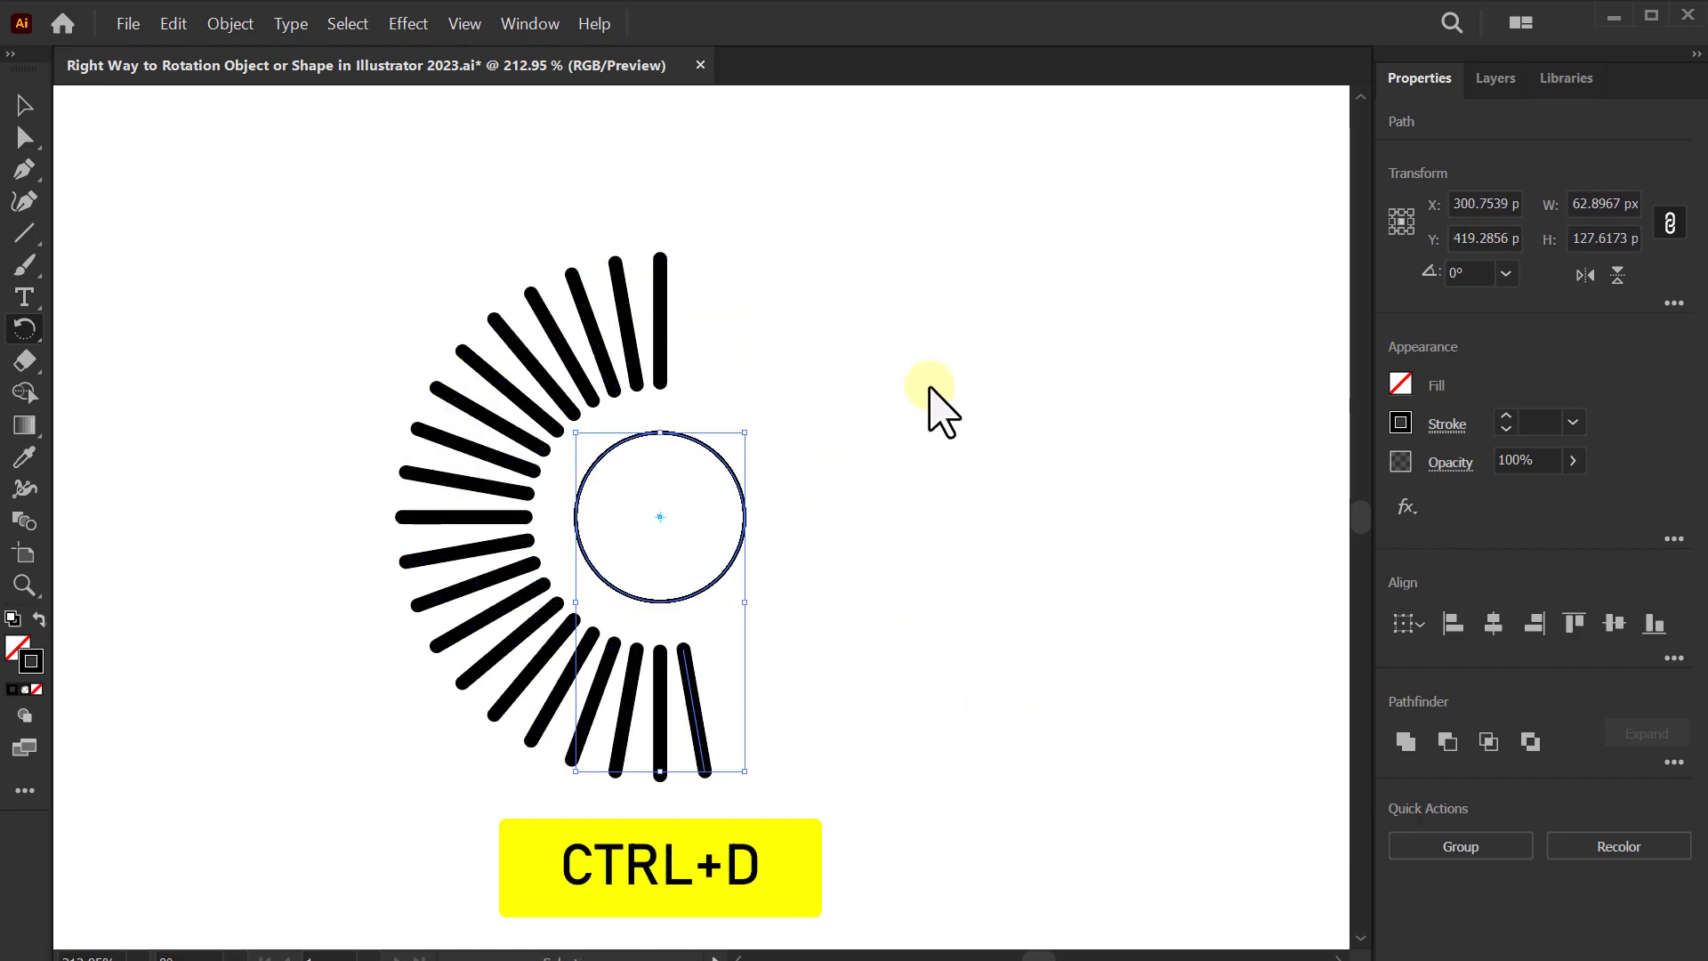
pyautogui.hotkey('ctrl', 'd')
pyautogui.hotkey('ctrl', 'd')
pyautogui.hotkey('ctrl', 'd')
pyautogui.hotkey('ctrl', 'd')
pyautogui.hotkey('ctrl', 'd')
pyautogui.hotkey('ctrl', 'd')
pyautogui.hotkey('ctrl', 'd')
pyautogui.hotkey('ctrl', 'd')
pyautogui.hotkey('ctrl', 'd')
pyautogui.hotkey('ctrl', 'd')
pyautogui.hotkey('ctrl', 'd')
pyautogui.hotkey('ctrl', 'd')
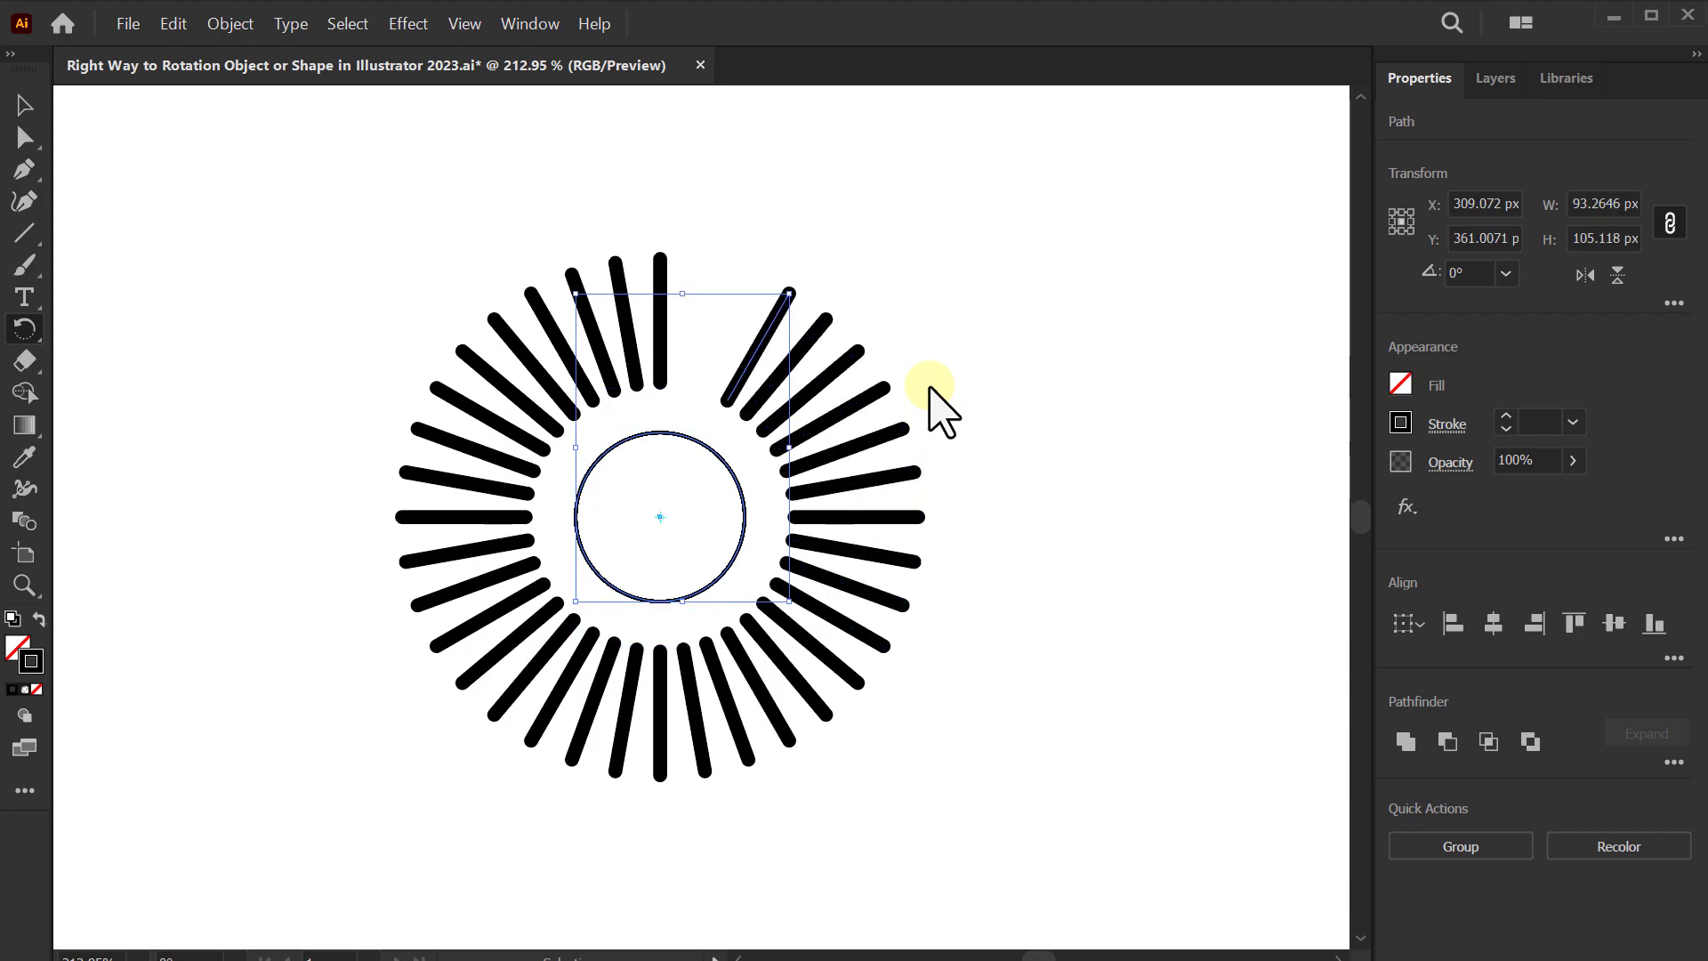
pyautogui.hotkey('ctrl', 'd')
pyautogui.hotkey('ctrl', 'd')
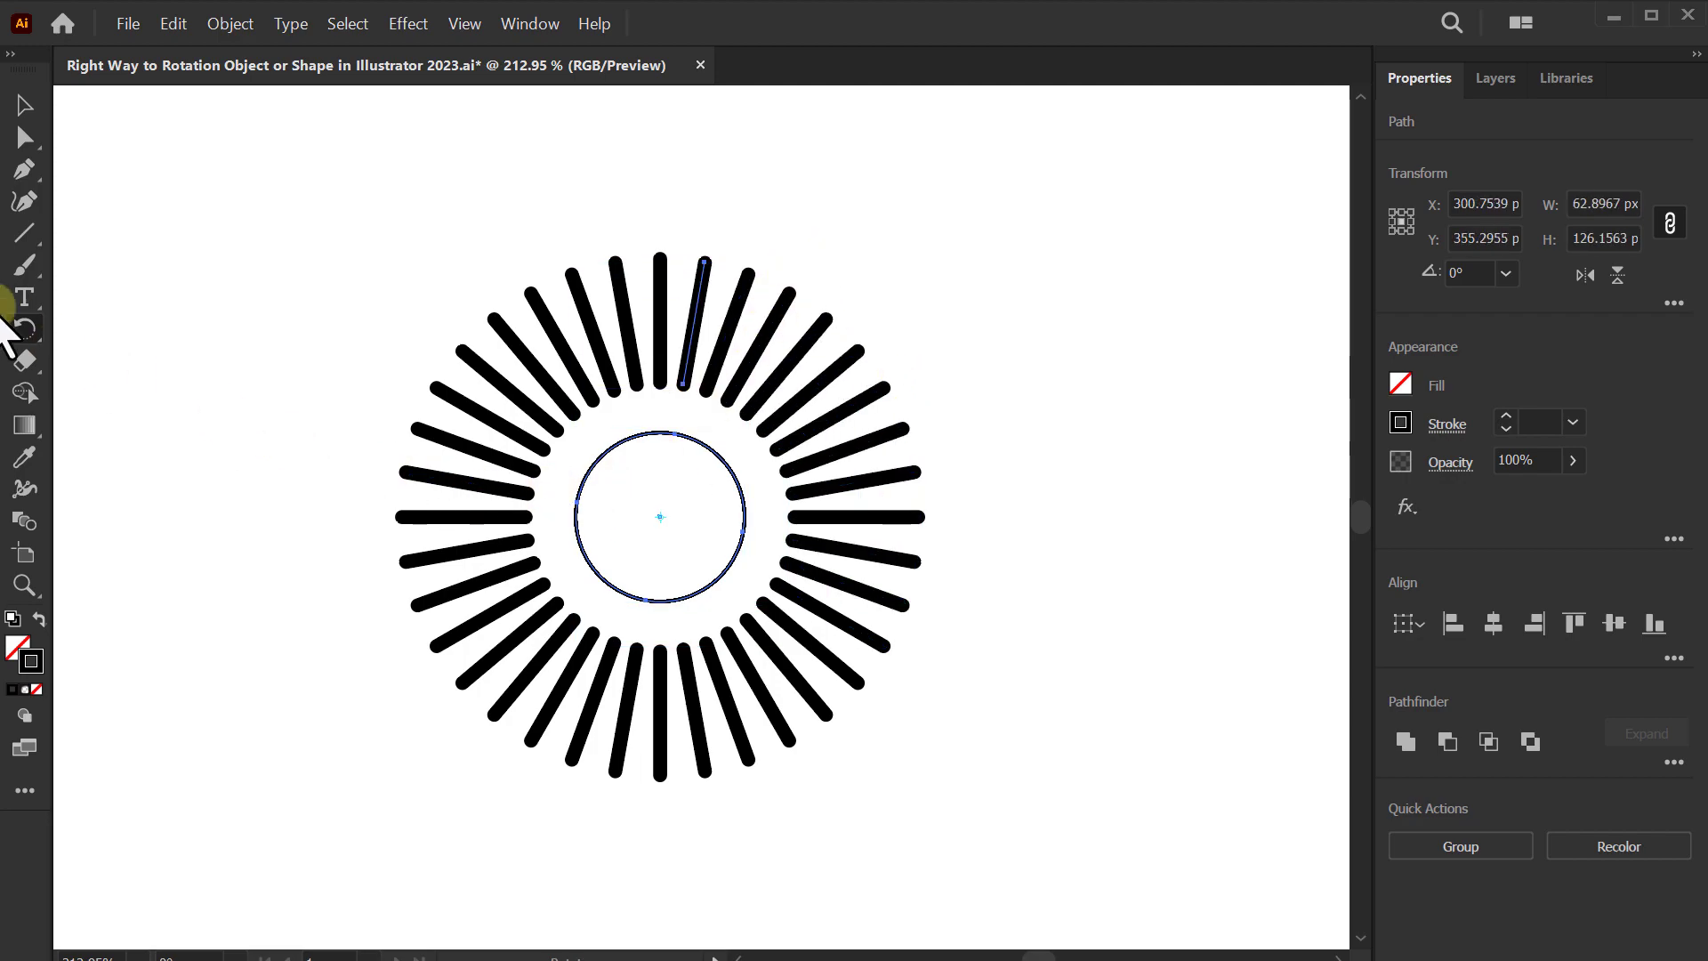
# Step: Delete the inner circle outline and zoom in on the finished sunburst ring
pyautogui.click(24, 105)
pyautogui.click(343, 141)
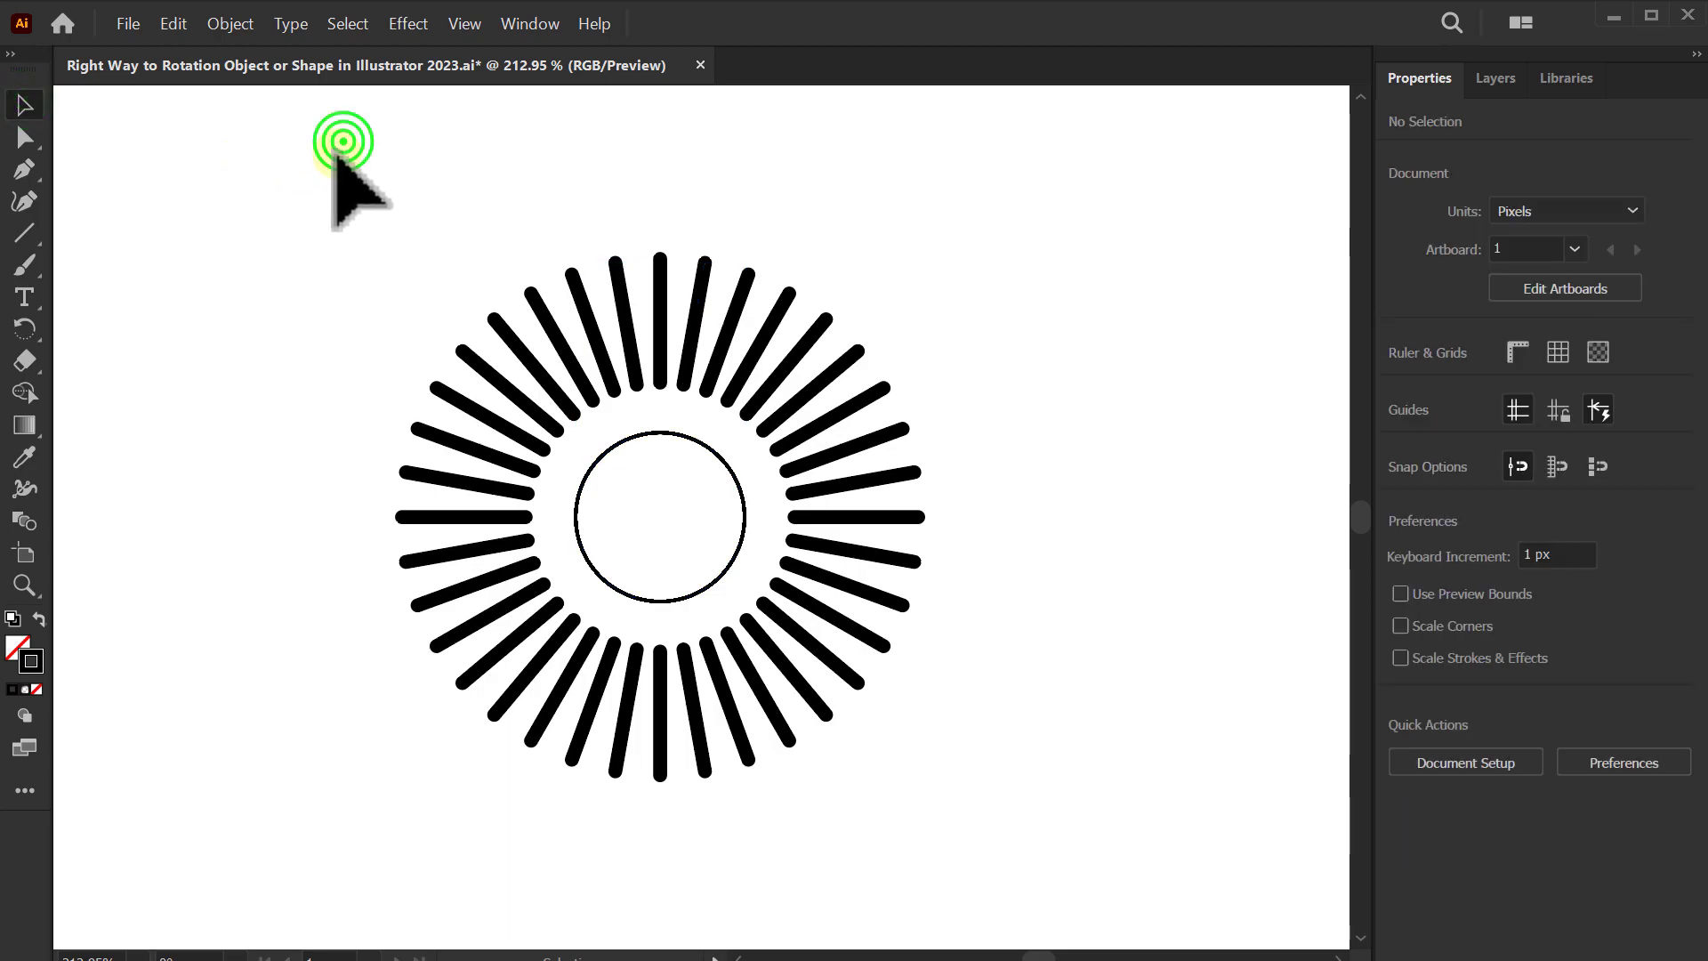
pyautogui.click(658, 600)
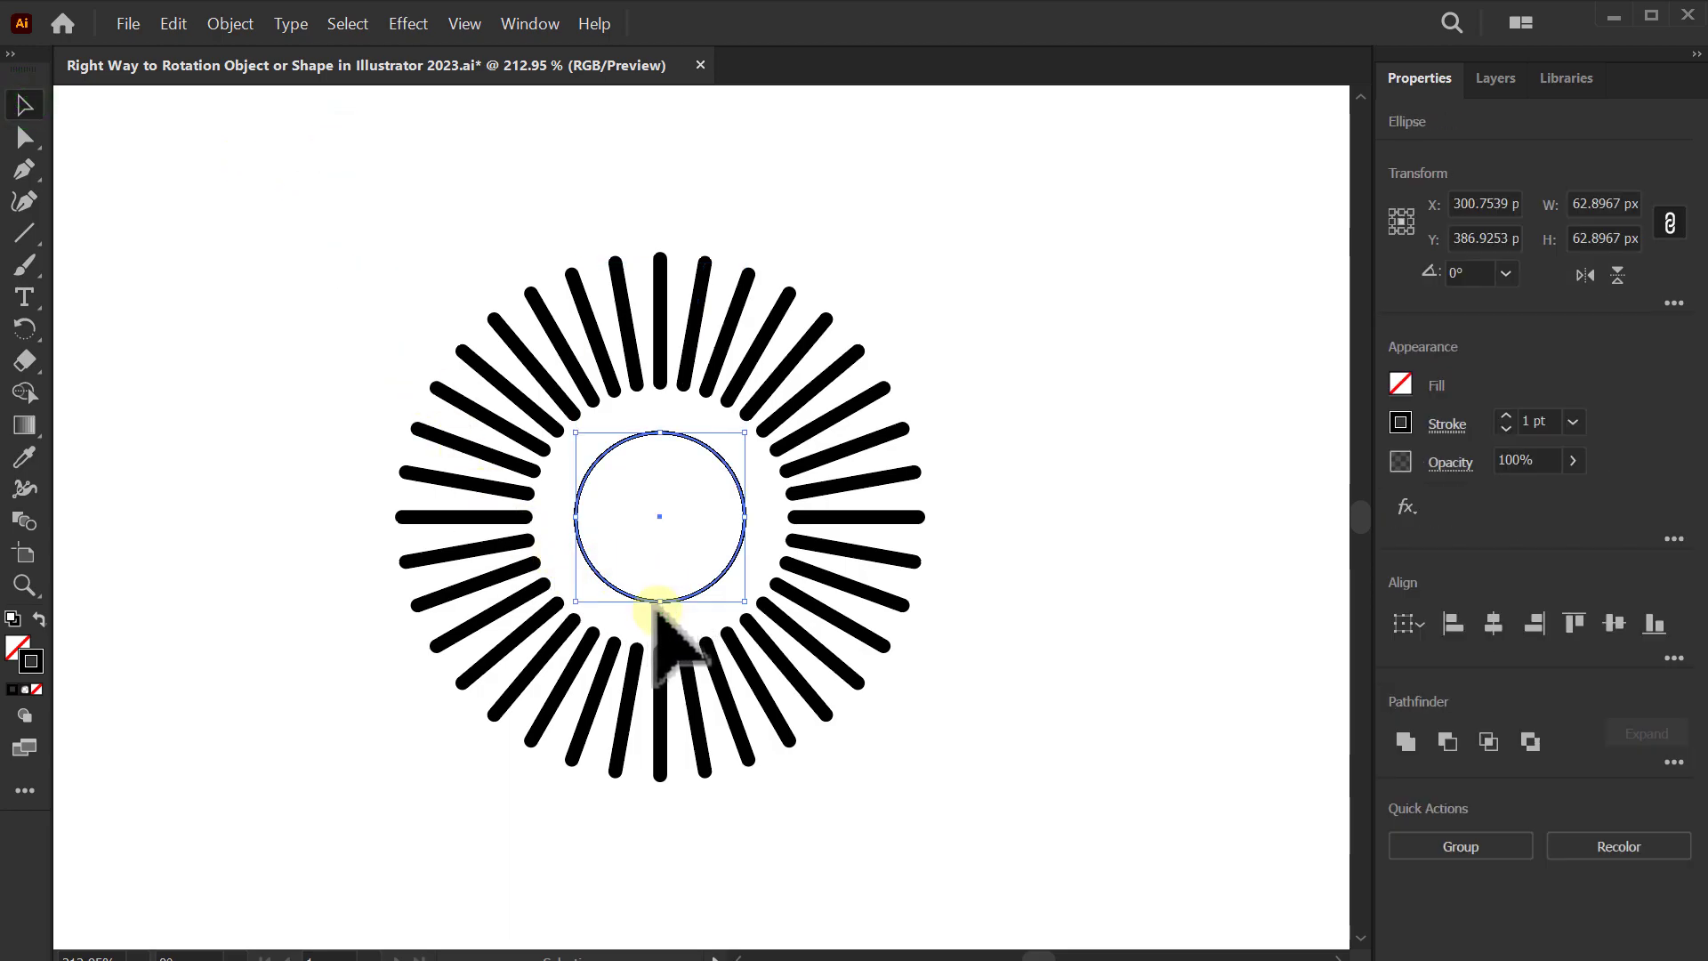
pyautogui.press('Delete')
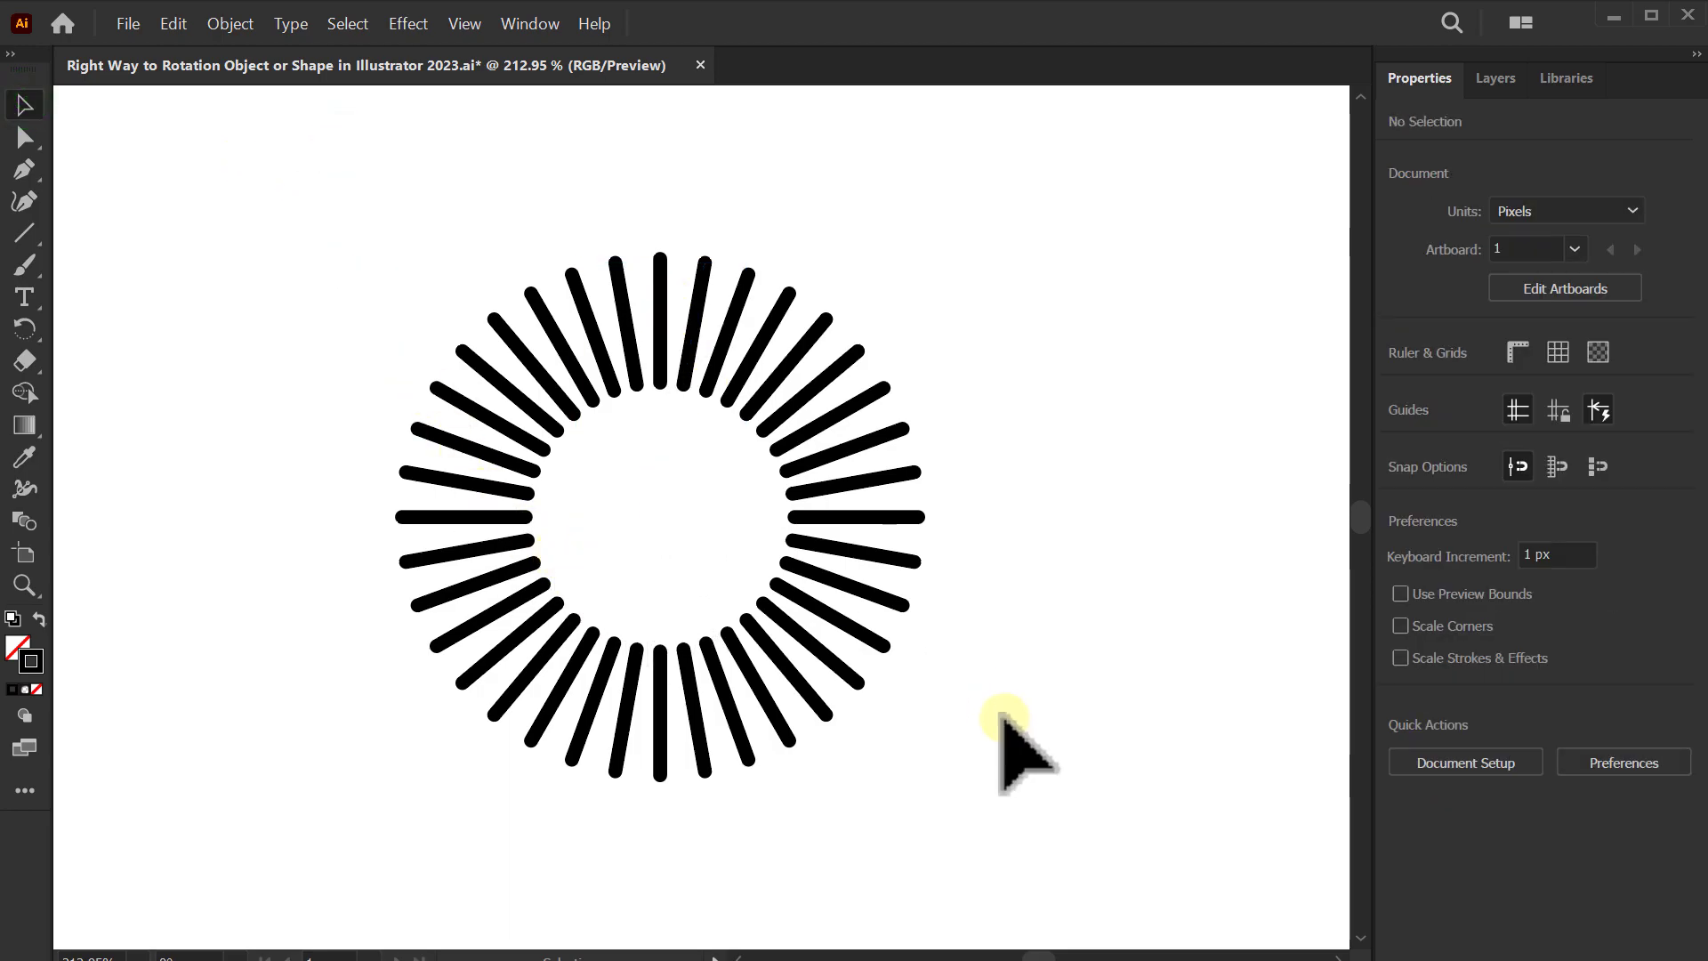
pyautogui.moveTo(654, 445); pyautogui.dragTo(763, 427)
pyautogui.moveTo(727, 555); pyautogui.dragTo(711, 519)
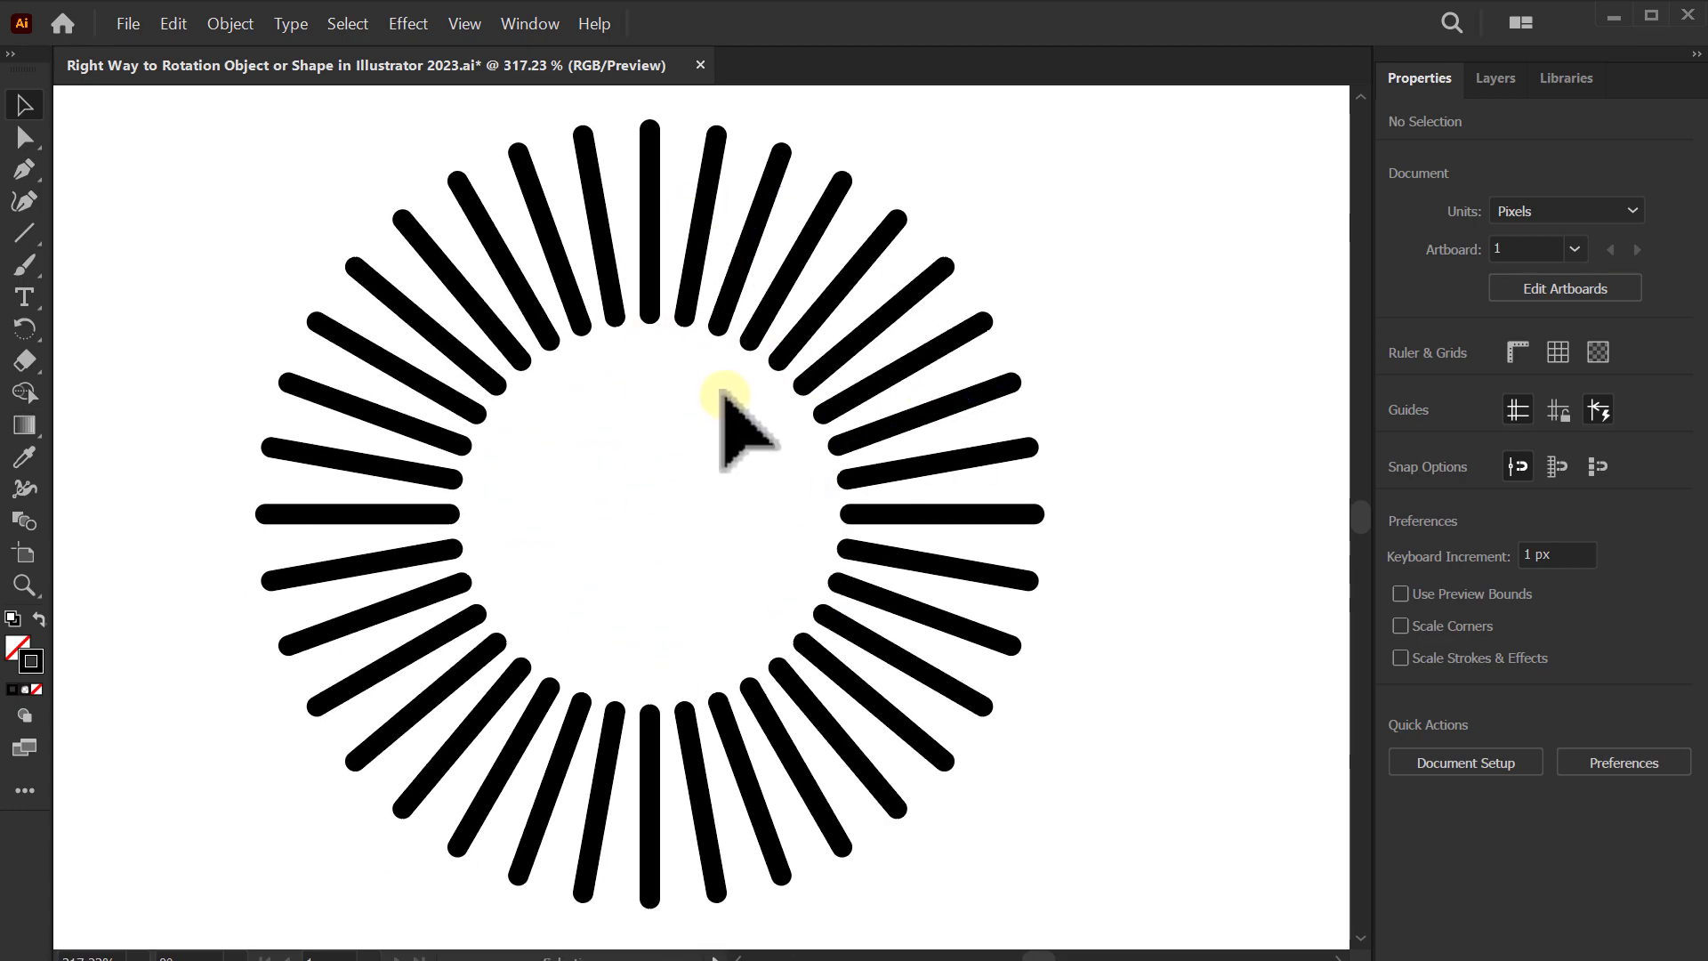